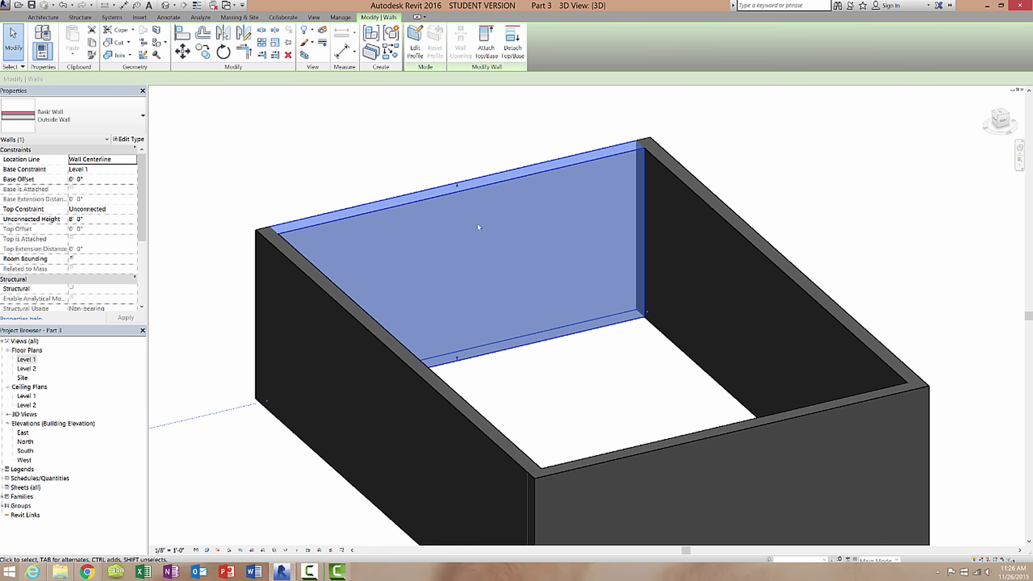
Step: Change one of the long Generic - 8" walls adjoining the already converted wall to the Outside Wall type
click(752, 233)
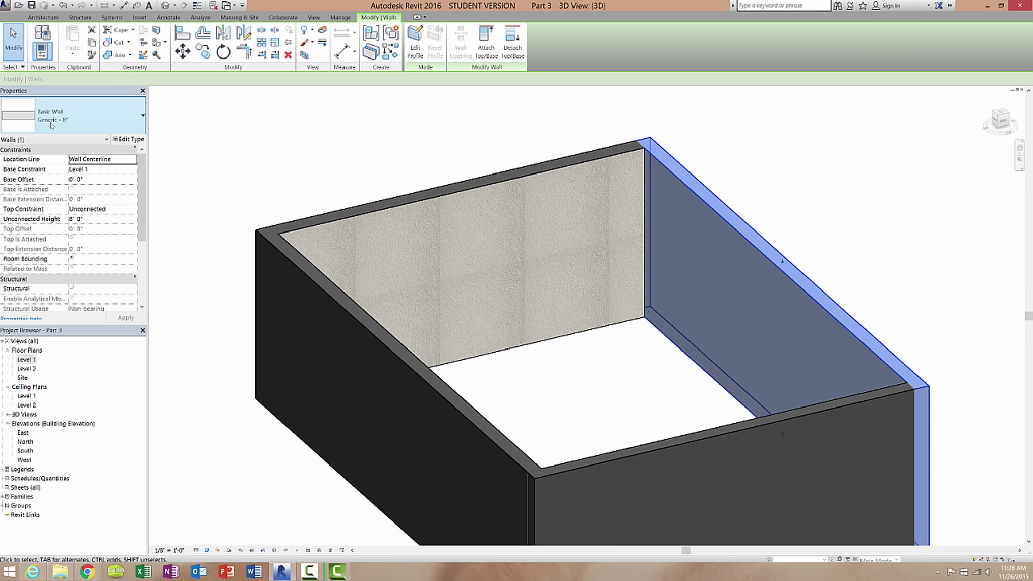
shift+middle_drag(353, 313, 560, 320)
click(560, 320)
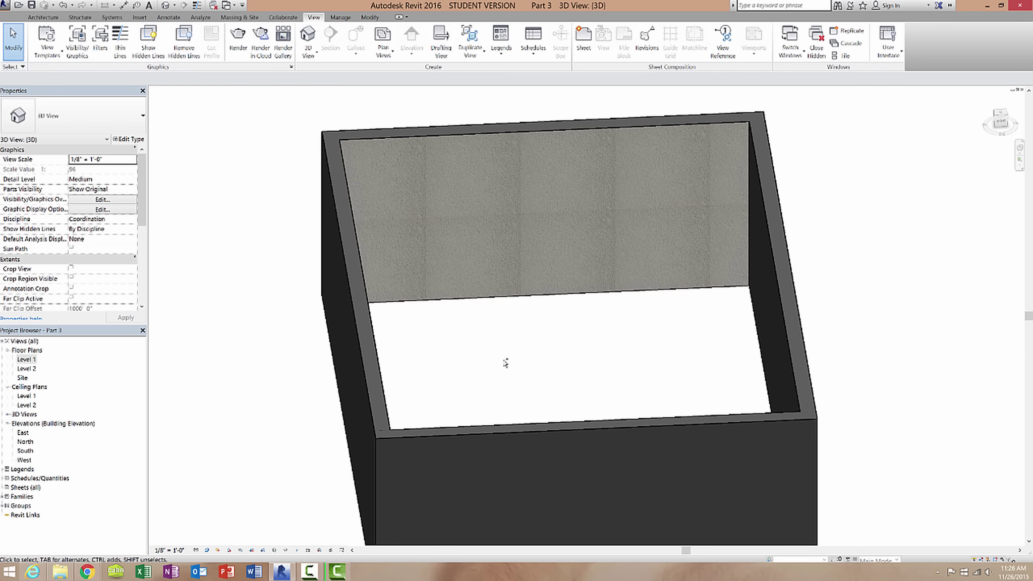
shift+middle_drag(505, 362, 394, 336)
click(359, 306)
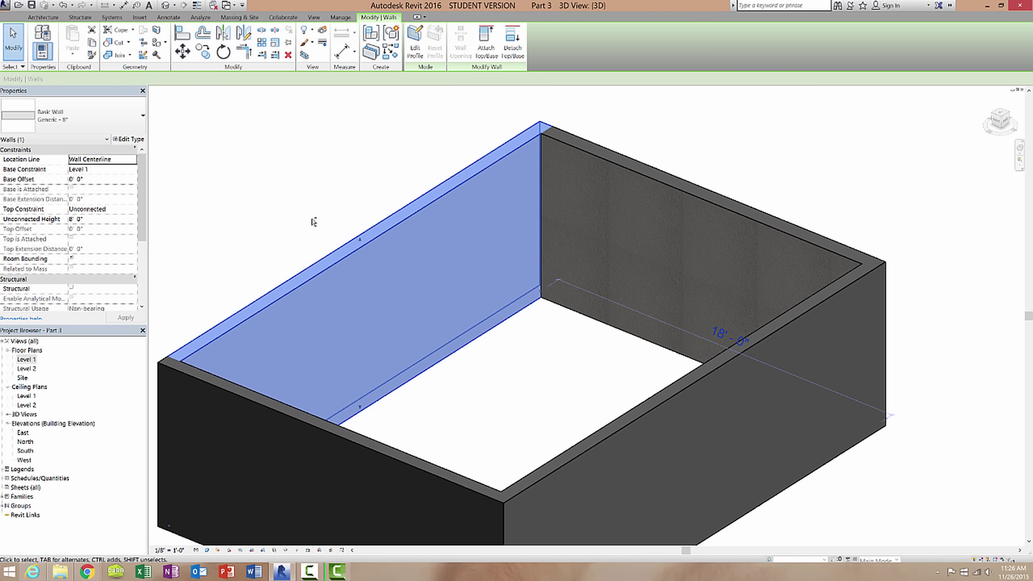
click(113, 120)
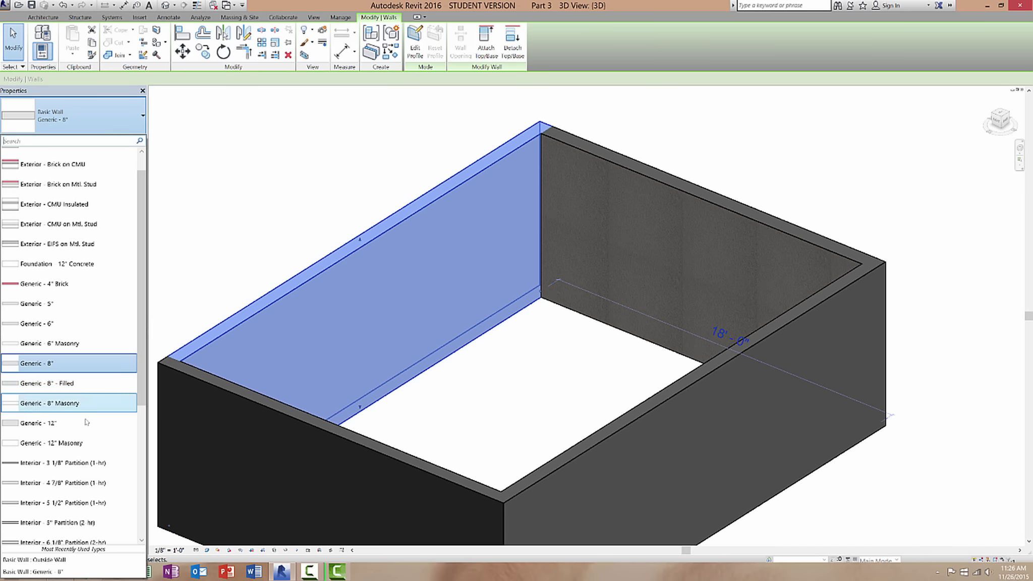
scroll(73, 353, down, 2)
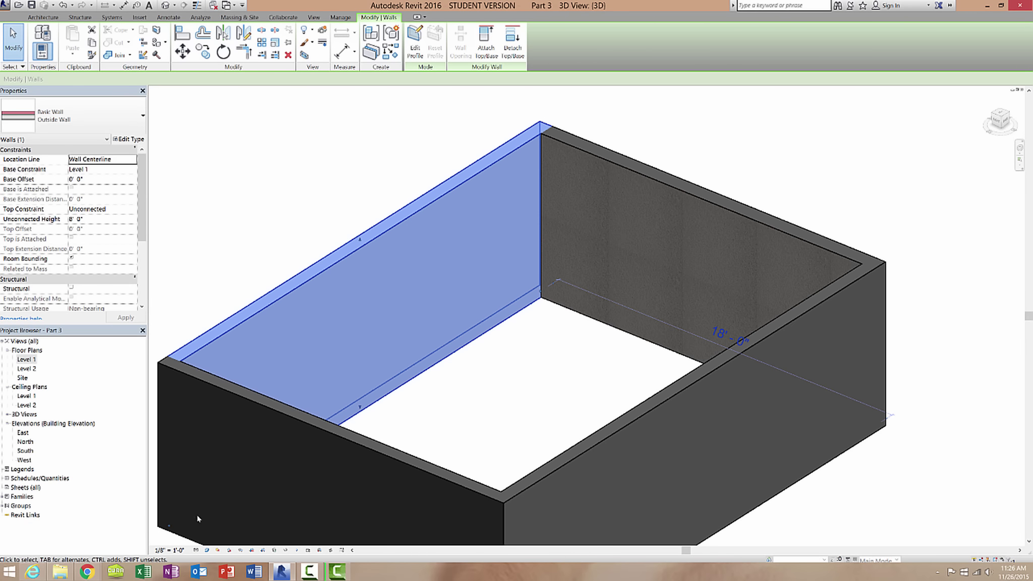
click(32, 560)
click(460, 380)
Step: Change the two remaining Generic - 8" exterior walls together to the Outside Wall type
shift+middle_drag(536, 351, 530, 395)
click(529, 395)
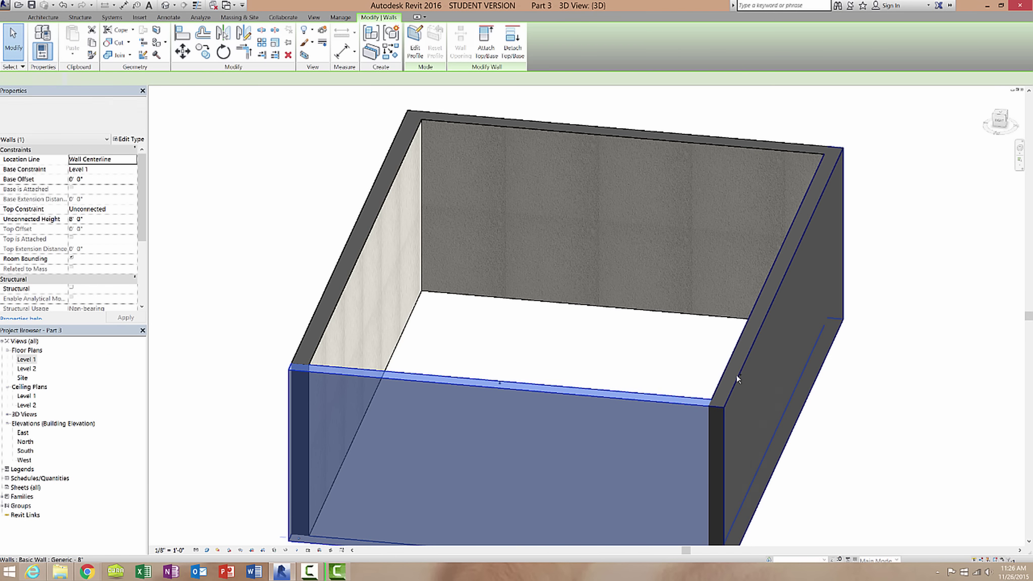
ctrl+click(735, 376)
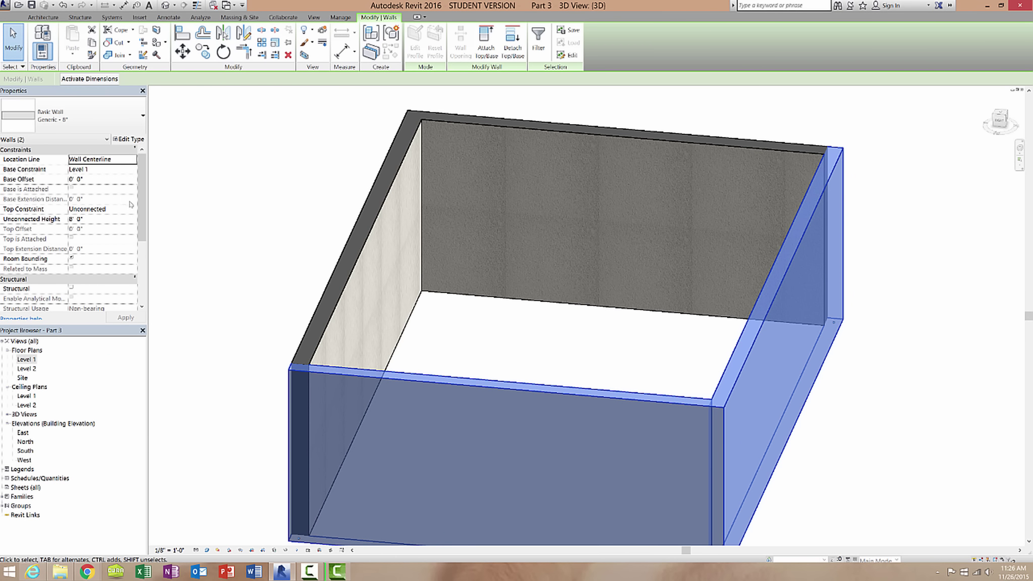
click(91, 117)
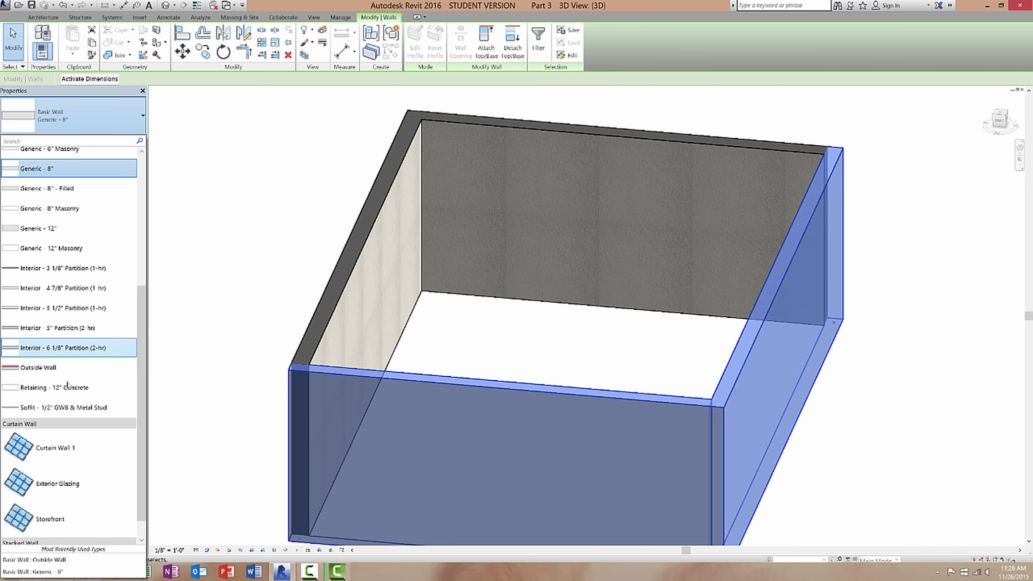
click(67, 560)
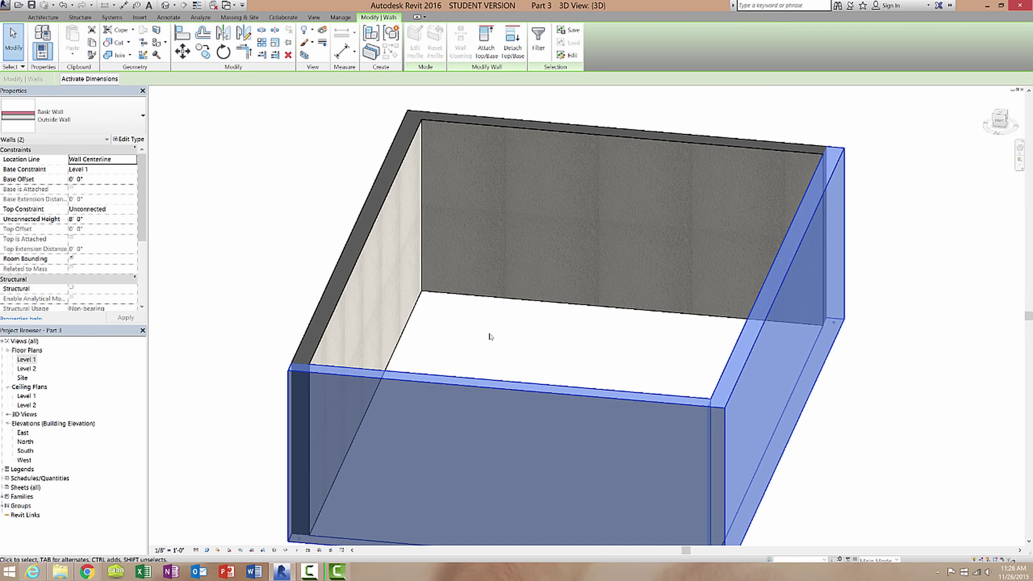
click(512, 341)
Step: Examine in 3D and in the Level 1 floor plan which side of the exterior walls the brick finish faces
mouse_move(515, 346)
shift+middle_down()
mouse_move(618, 356)
mouse_move(738, 279)
mouse_move(473, 302)
mouse_move(502, 347)
shift+middle_up()
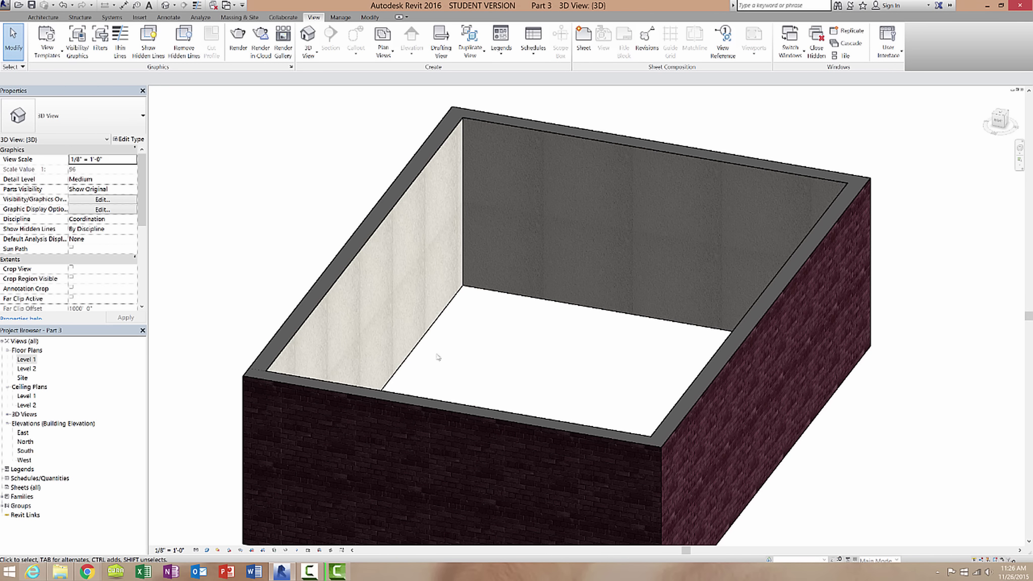
shift+middle_drag(437, 357, 484, 380)
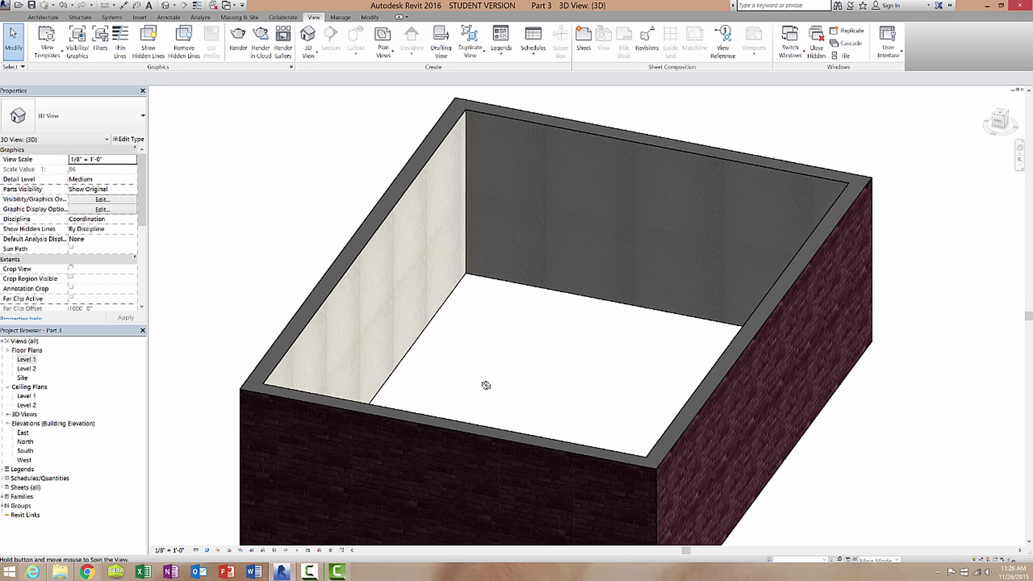
click(26, 359)
double_click(30, 357)
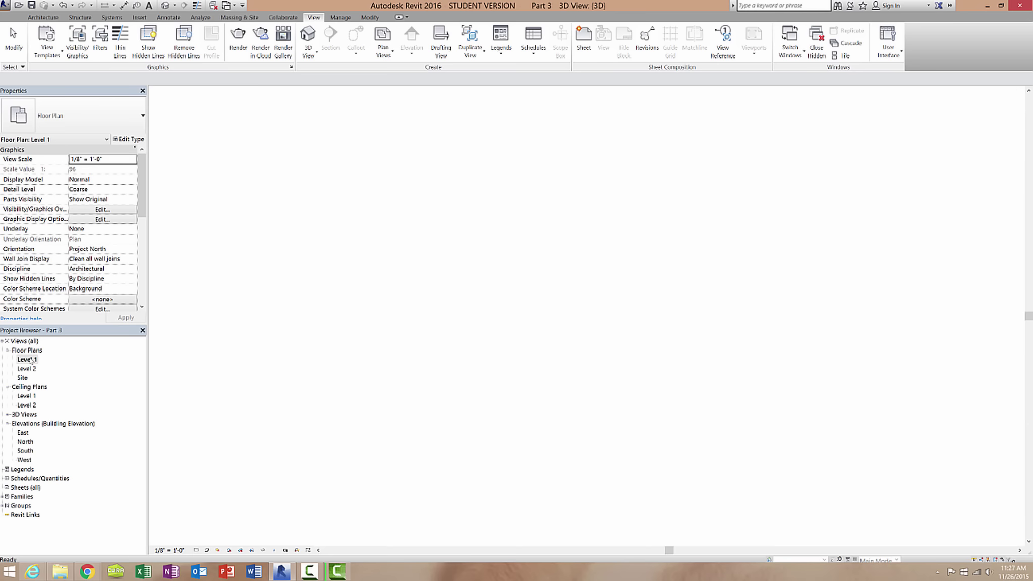
click(561, 152)
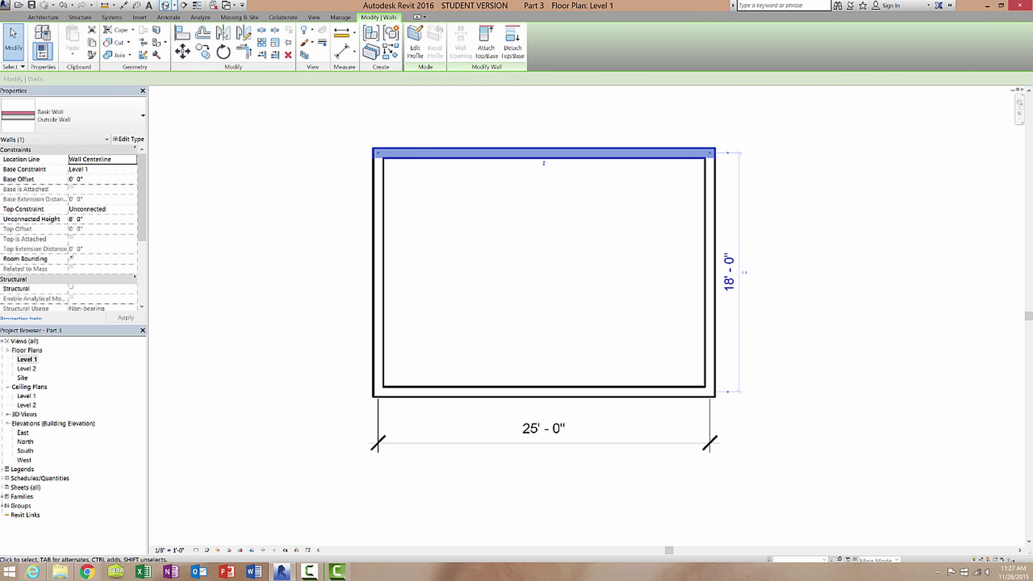
click(165, 6)
shift+middle_drag(581, 249, 762, 214)
shift+middle_drag(751, 248, 672, 299)
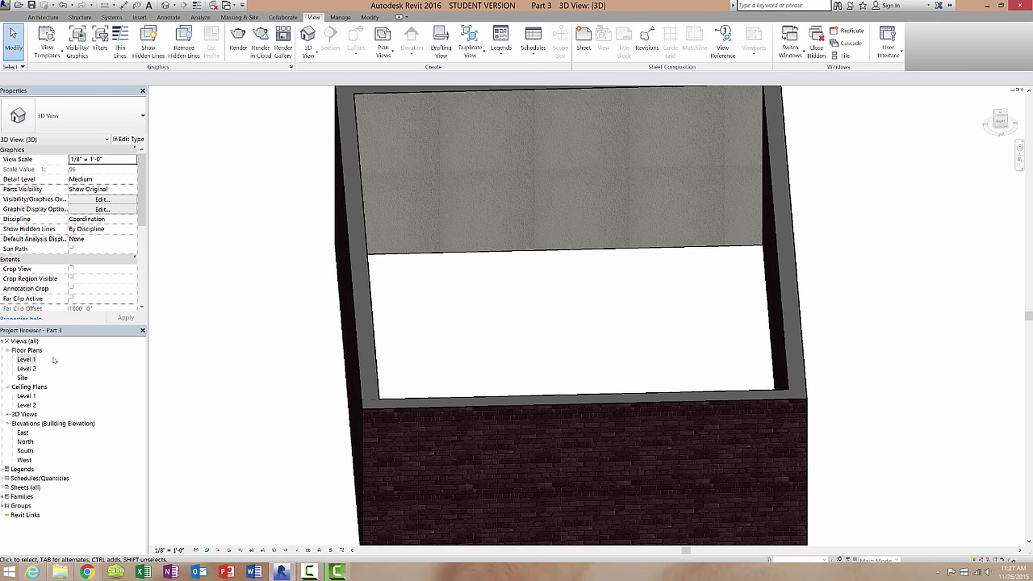
Step: Flip the orientation of the north exterior wall in the Level 1 floor plan and check its faces in 3D
double_click(23, 360)
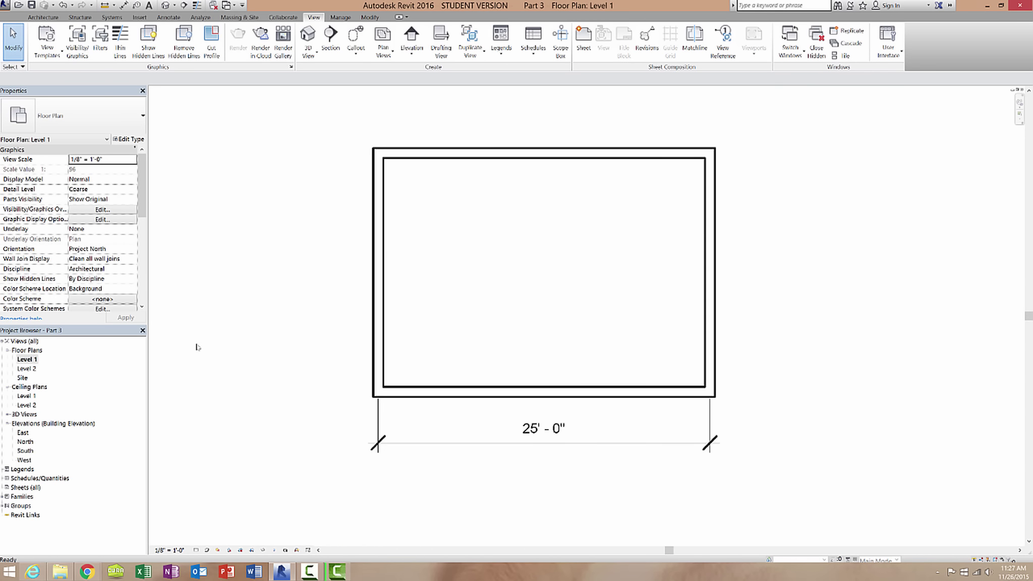
click(530, 158)
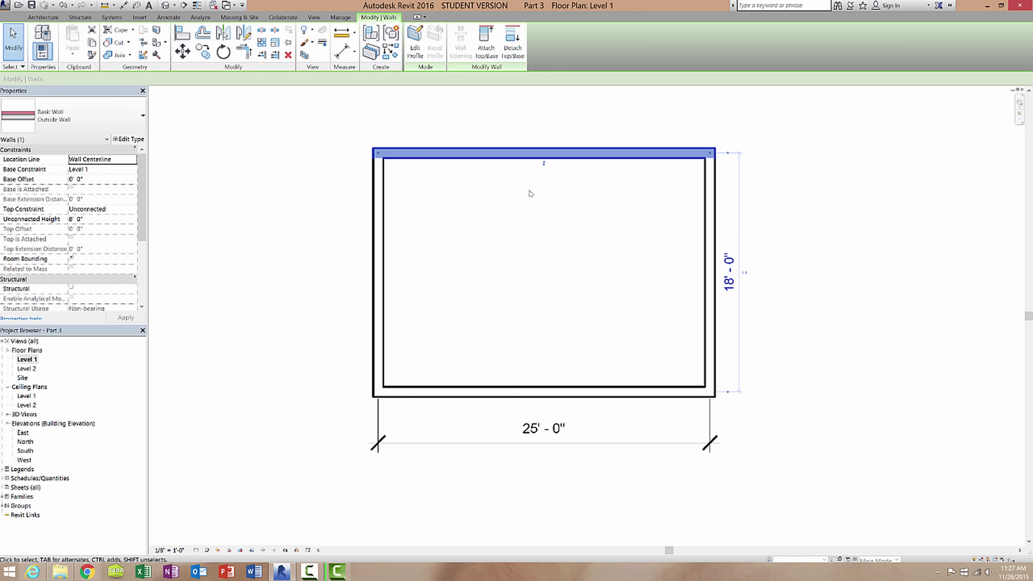
click(544, 163)
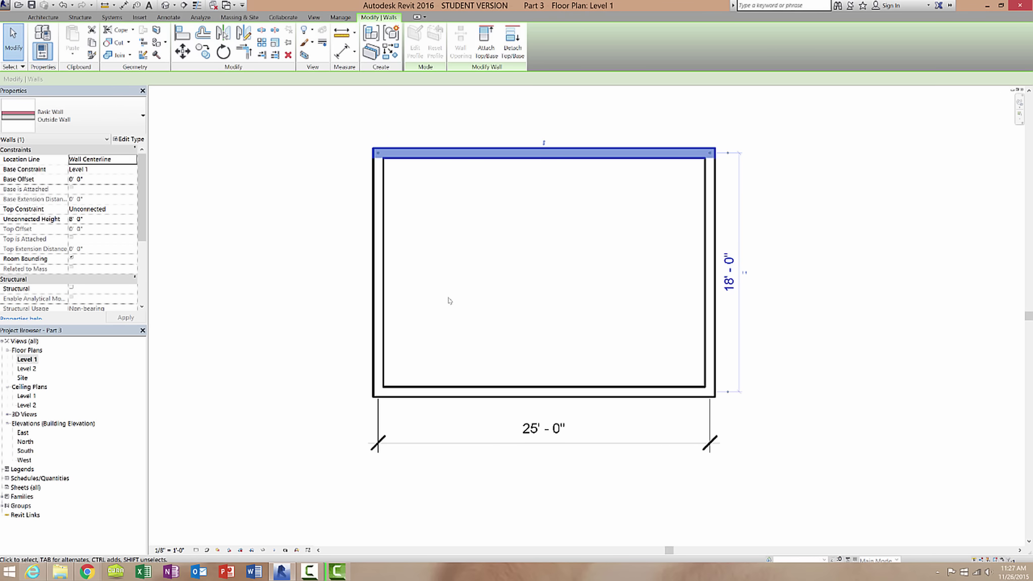
click(166, 5)
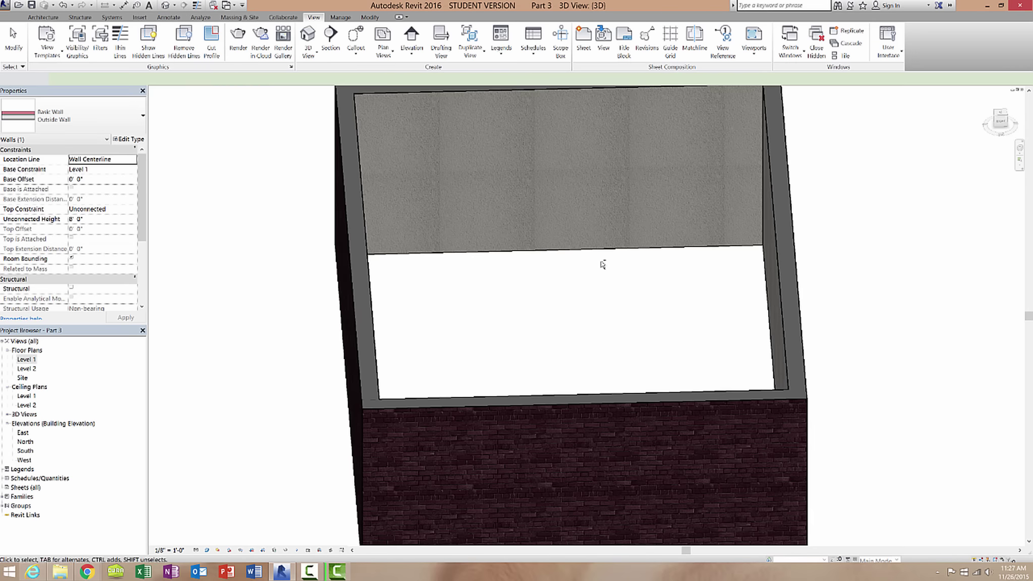
shift+middle_drag(602, 265, 497, 392)
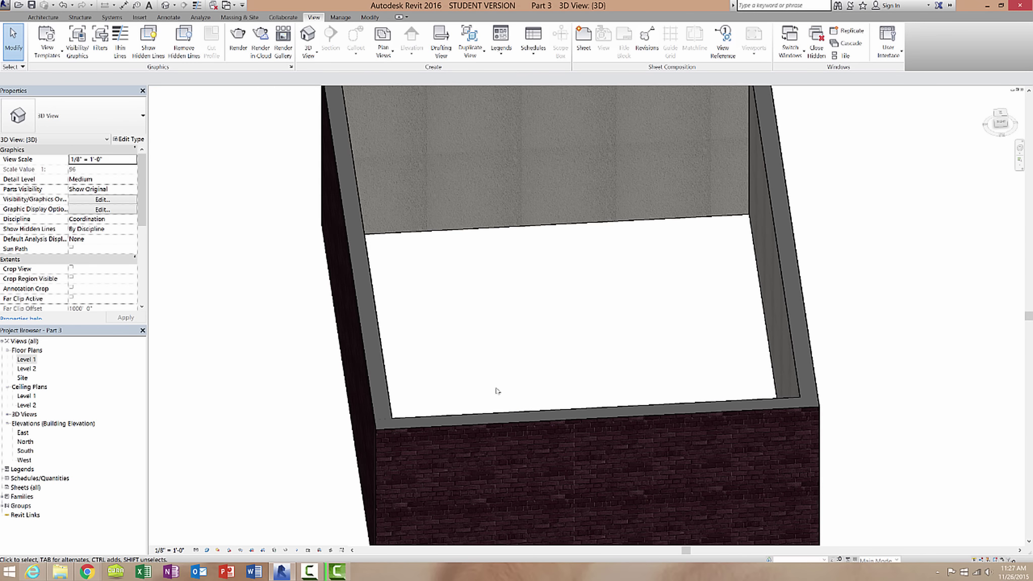
Step: In the Level 1 floor plan, draw two Generic - 8" walls enclosing a northwest corner room about 10'-6" wide
double_click(25, 360)
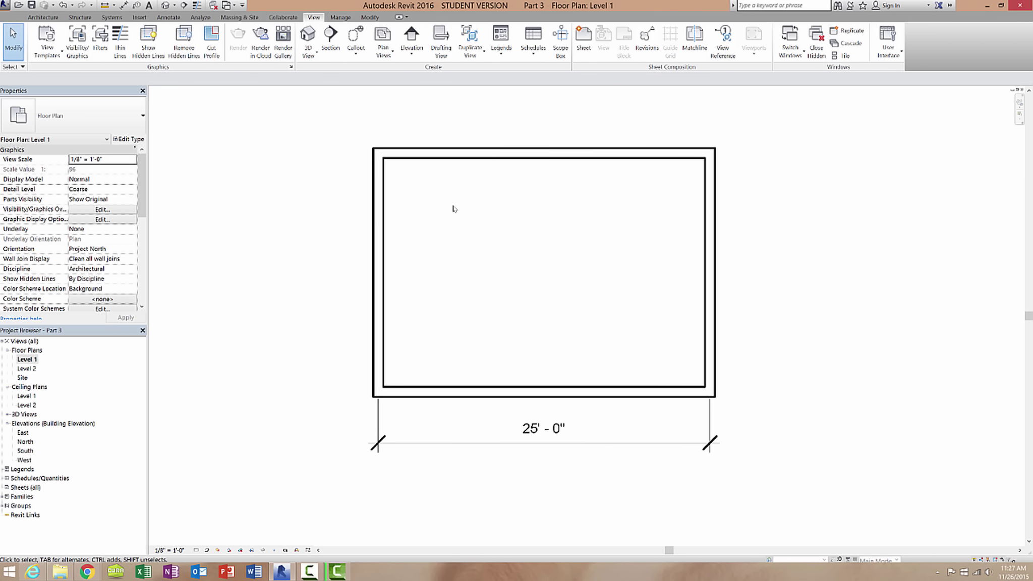
click(43, 17)
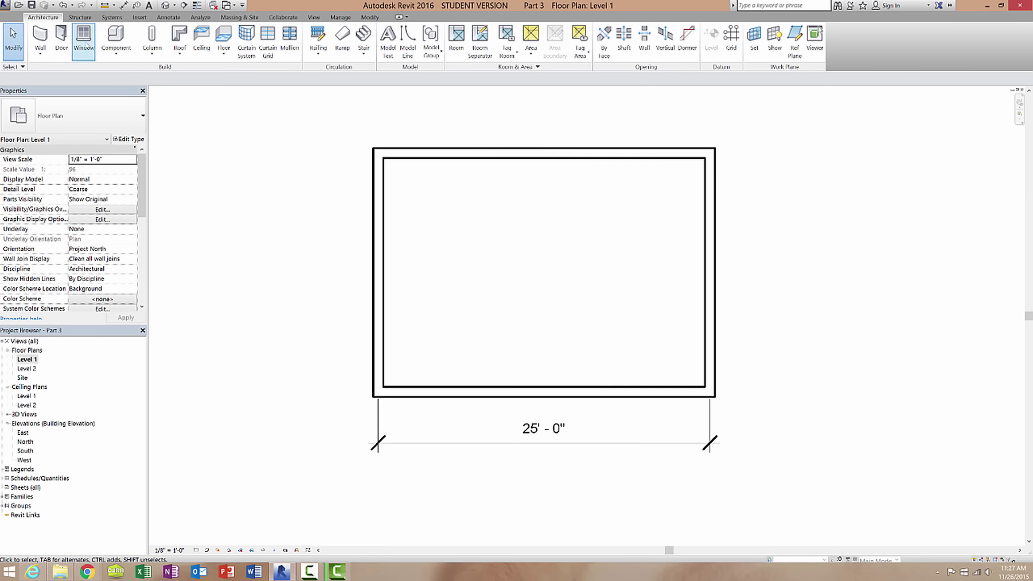
click(39, 40)
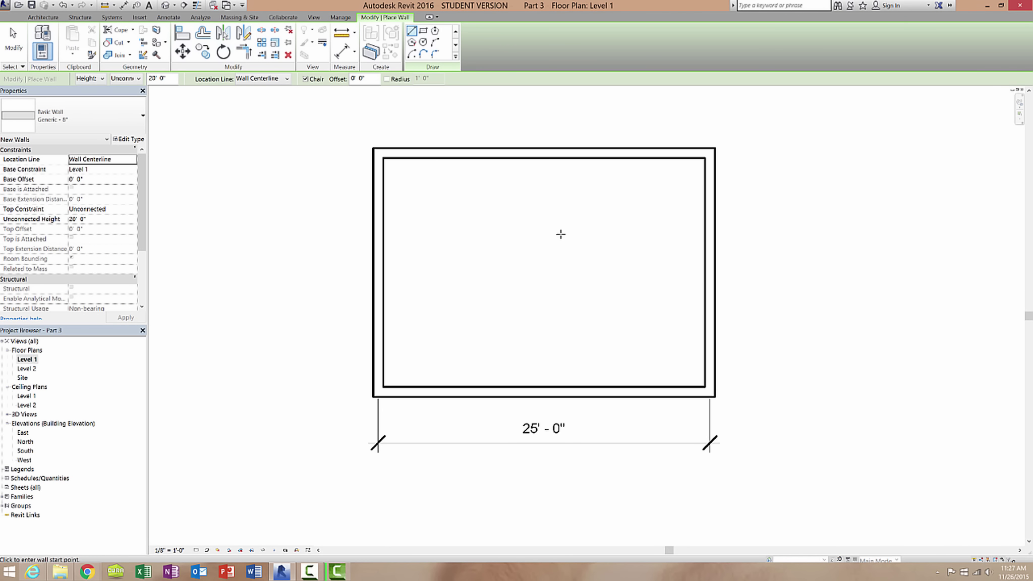
click(517, 153)
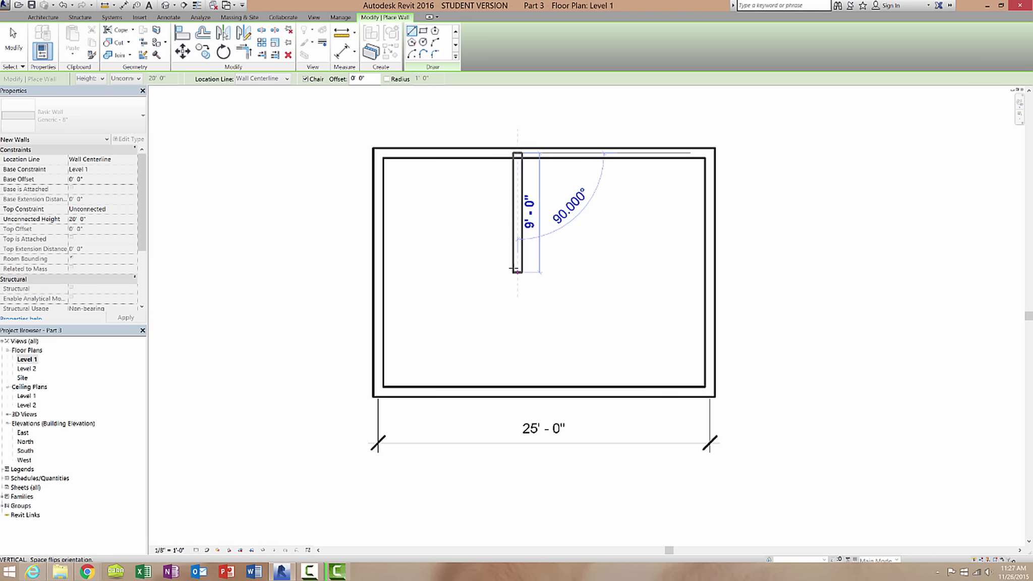
click(518, 252)
click(380, 252)
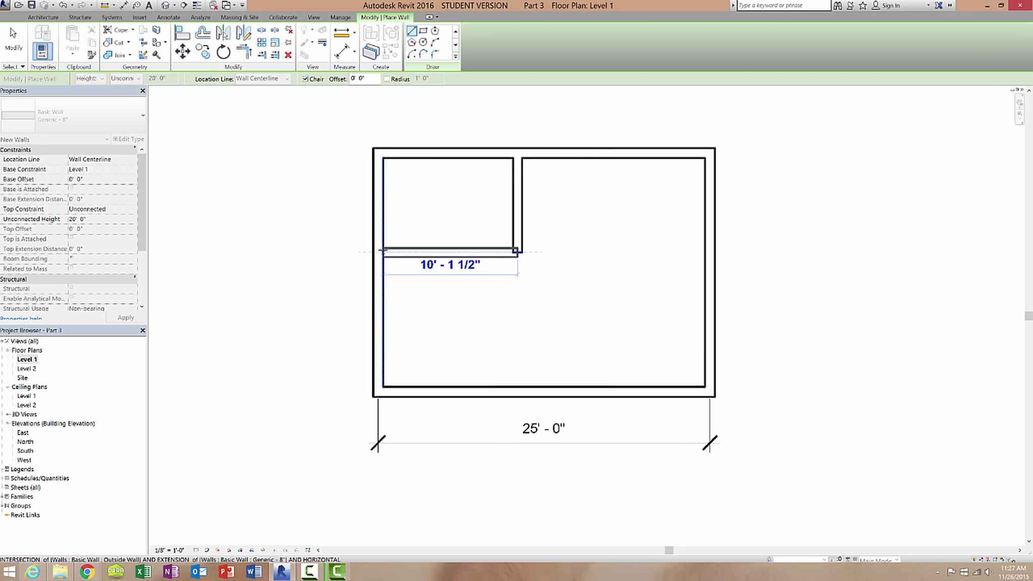
click(15, 38)
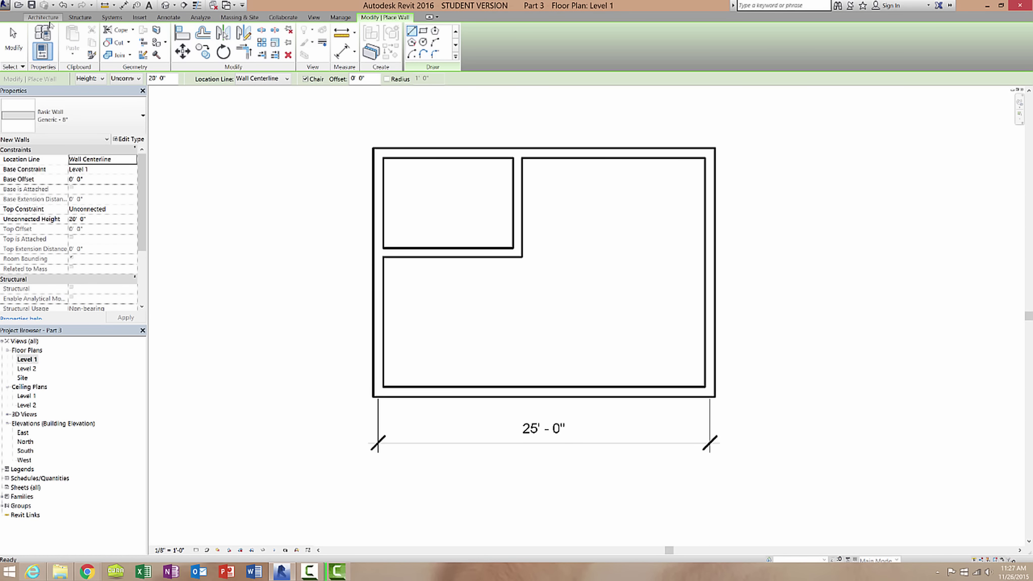
Step: Draw two Generic - 8" walls enclosing a northeast corner room about 8'-0" wide and 8'-7 1/2" deep
key(w)
key(a)
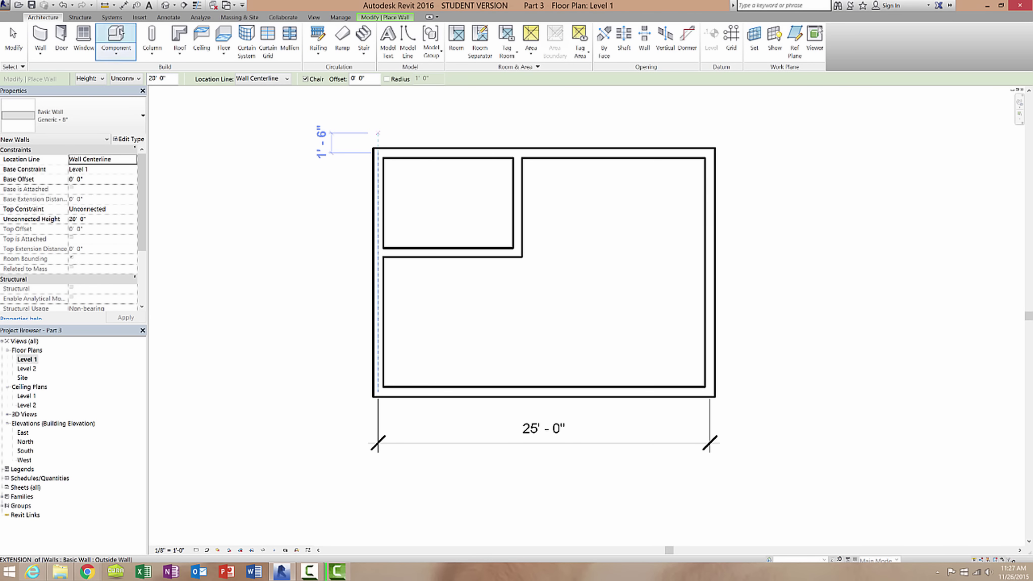
click(710, 272)
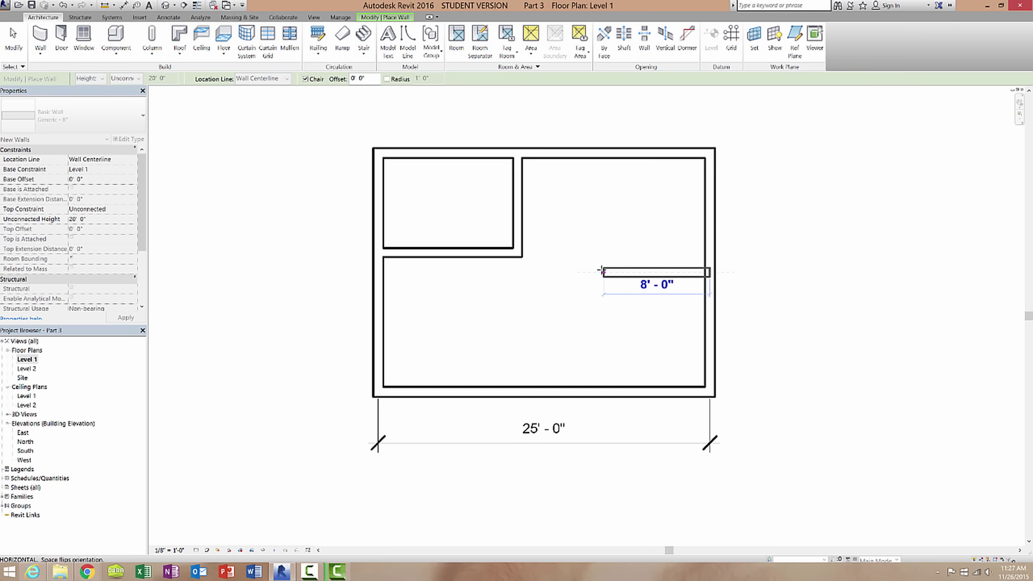
click(604, 272)
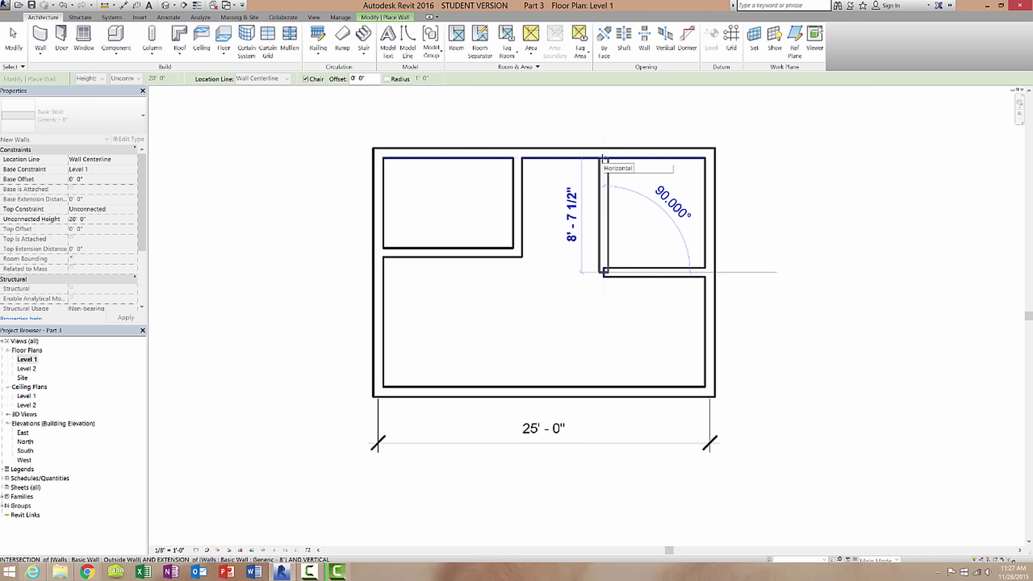
click(604, 156)
key(Escape)
key(Escape)
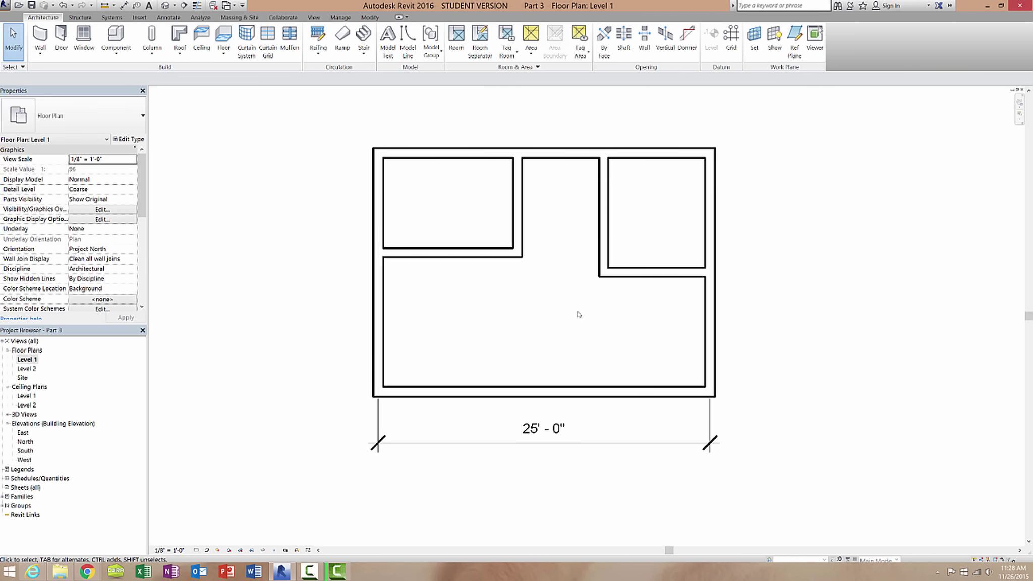
Step: Change the east wall of the northwest room to the Interior - 5 1/2" Partition (1-hr) type
click(520, 208)
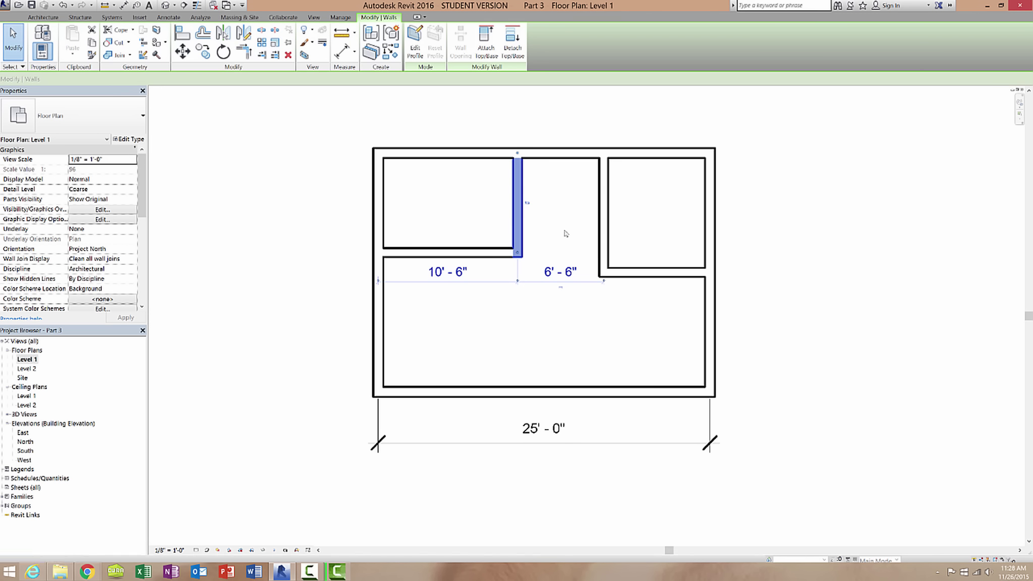
click(604, 212)
click(518, 208)
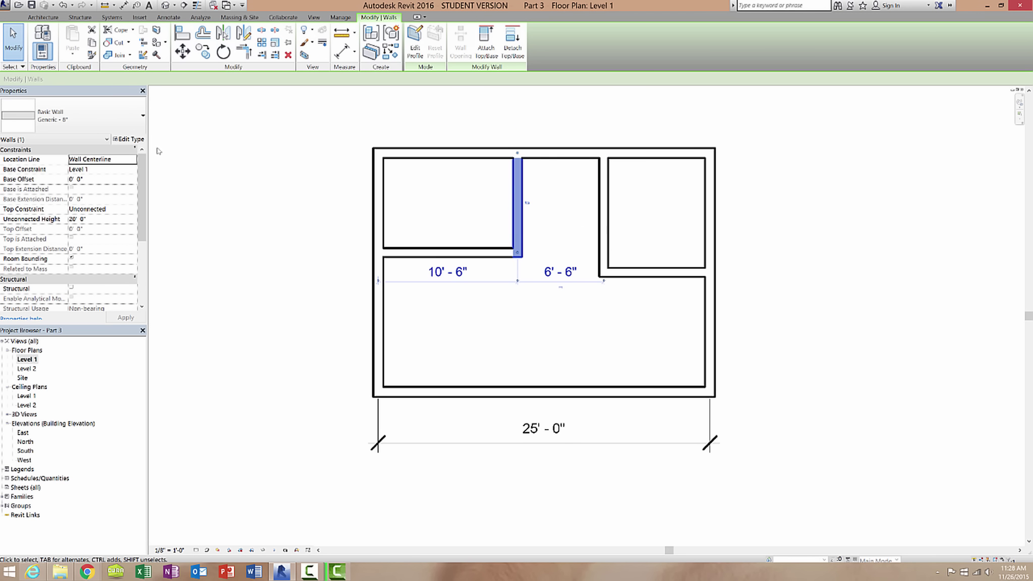
click(116, 121)
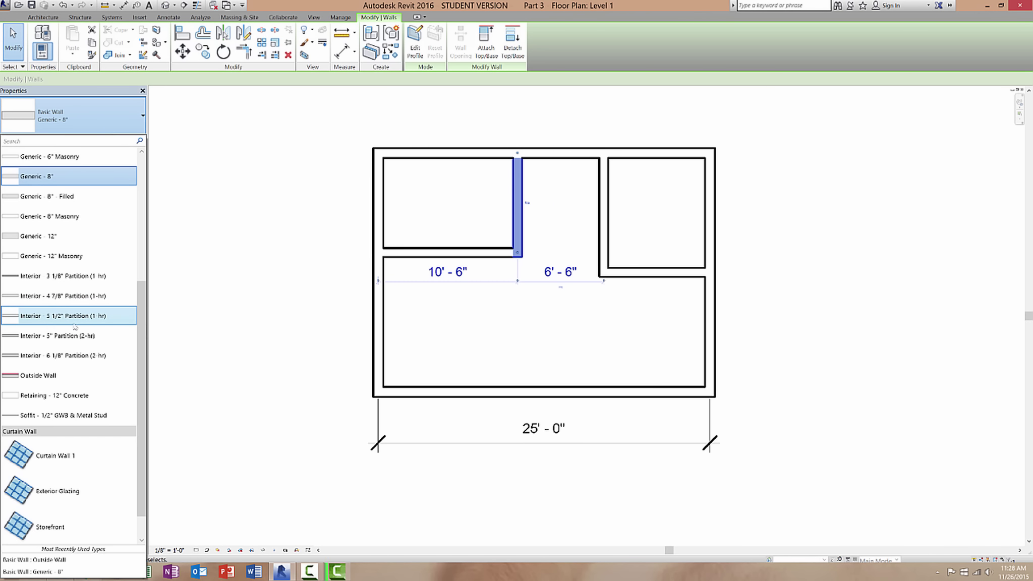
click(74, 316)
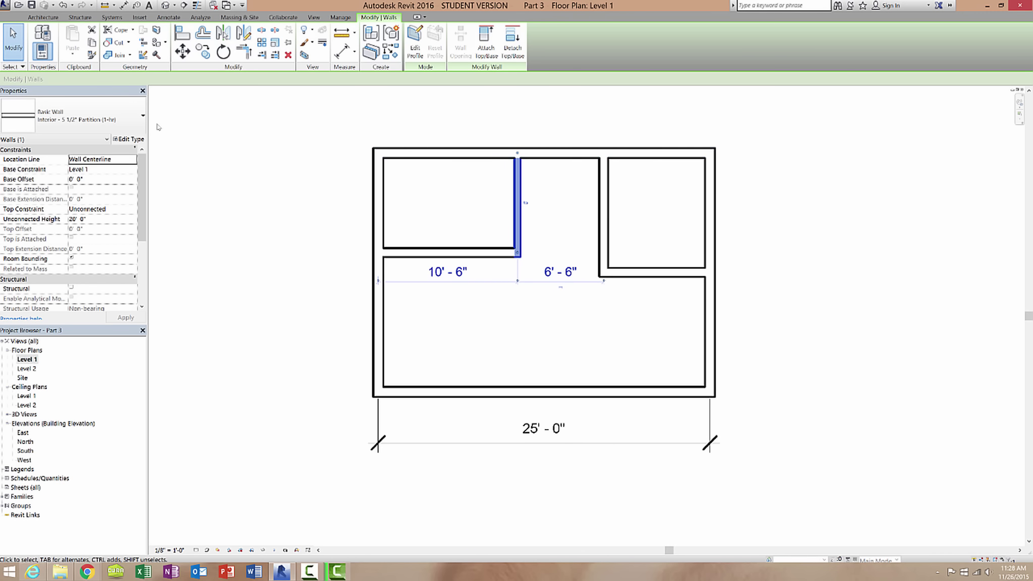
Step: Examine the layer structure of the Interior - 5 1/2" Partition (1-hr) wall type in its assembly settings
click(128, 139)
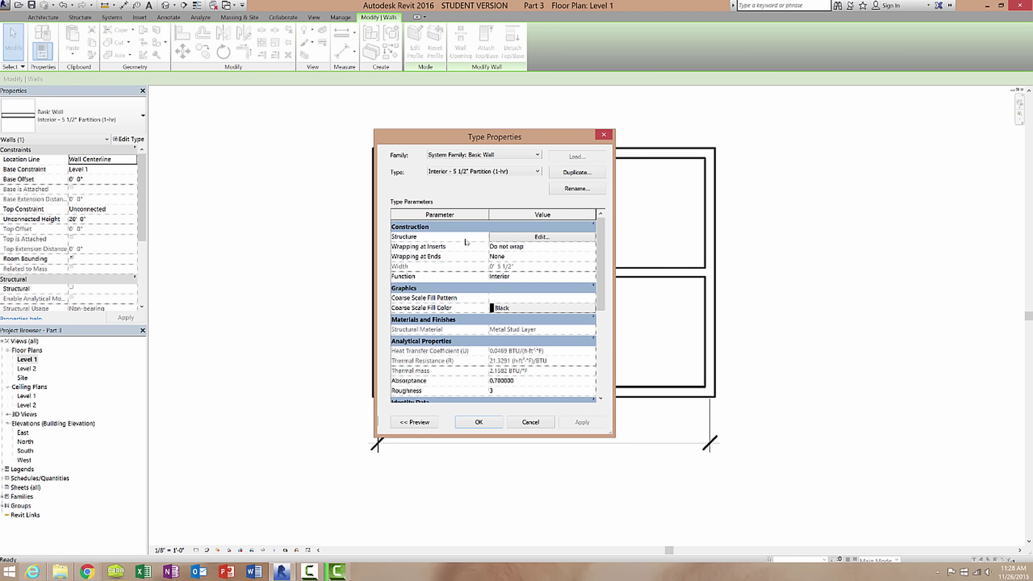
click(540, 237)
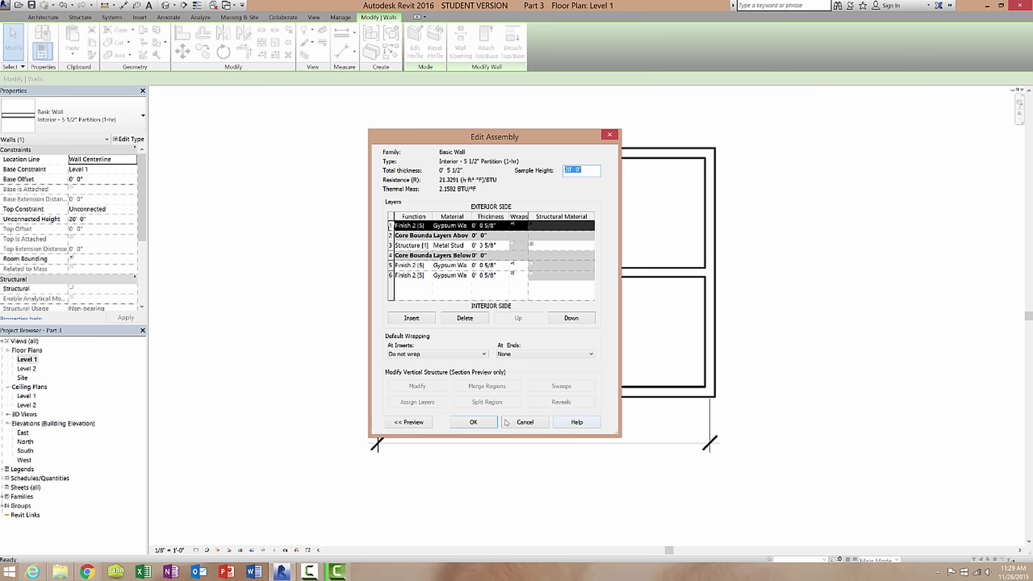
click(482, 422)
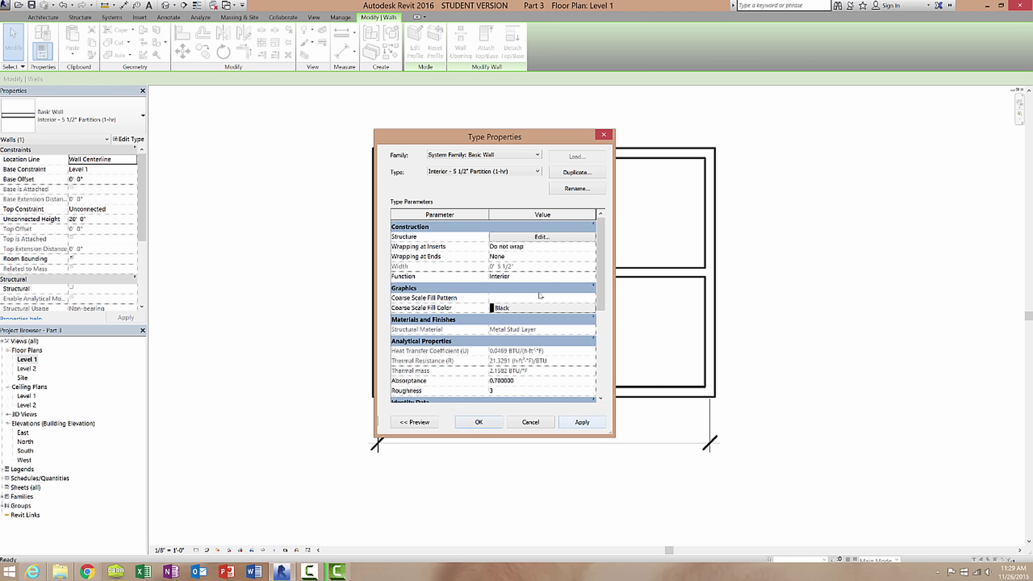
click(532, 238)
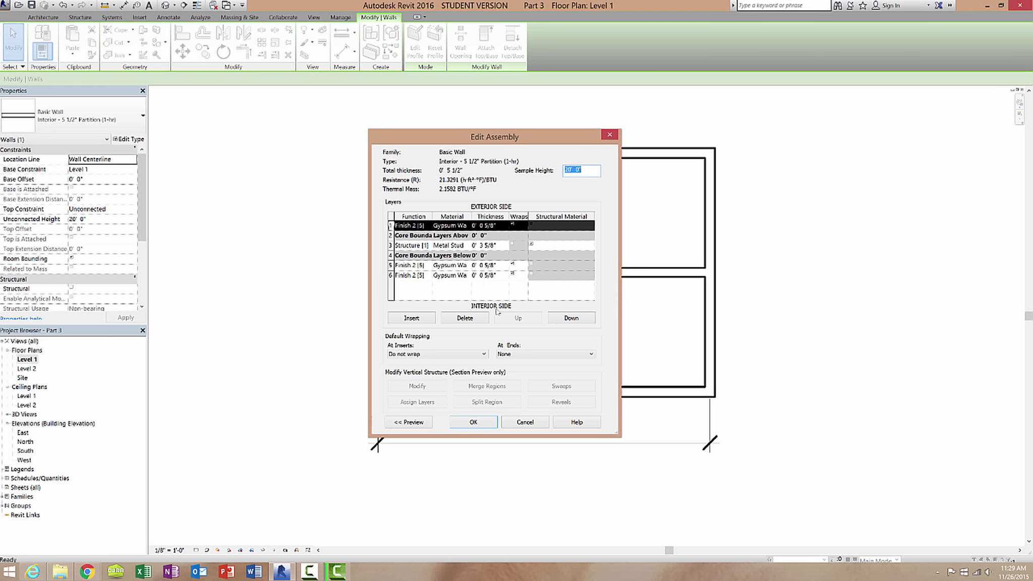
click(489, 426)
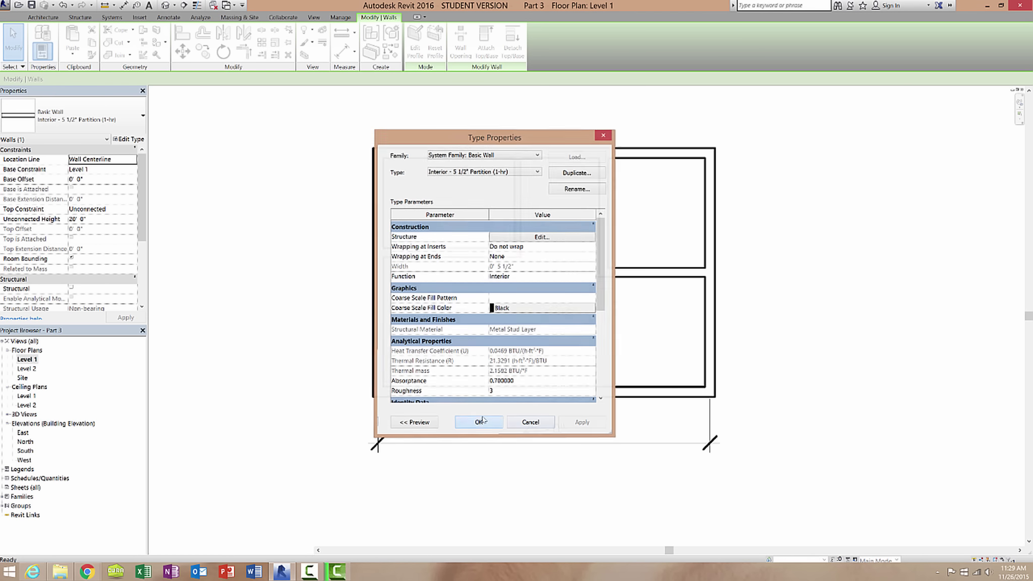
click(479, 422)
Step: Change the northeast room's two interior walls and the northwest room's south wall to the Interior - 5 1/2" Partition (1-hr) type
click(598, 234)
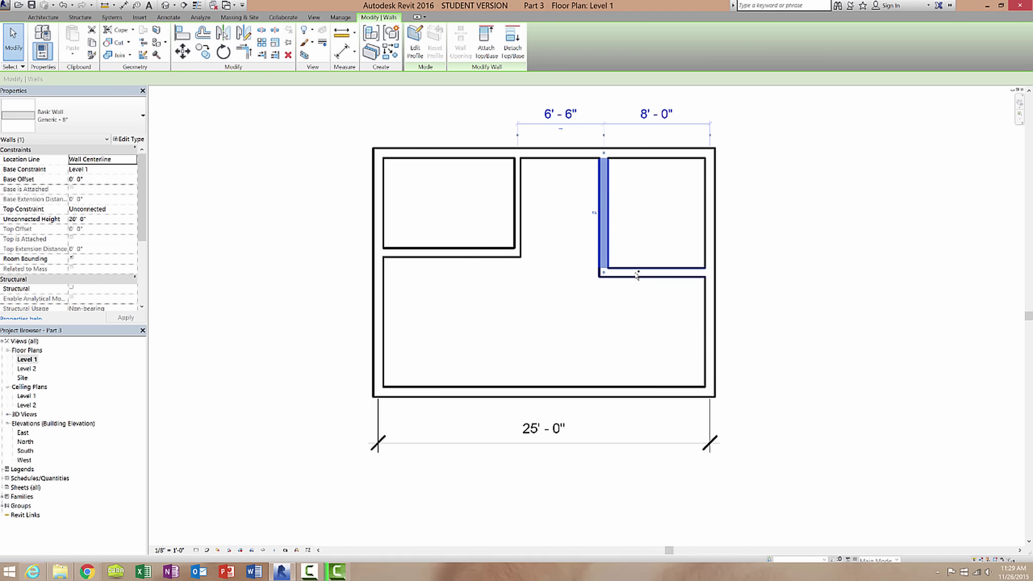
ctrl+click(654, 273)
ctrl+click(457, 251)
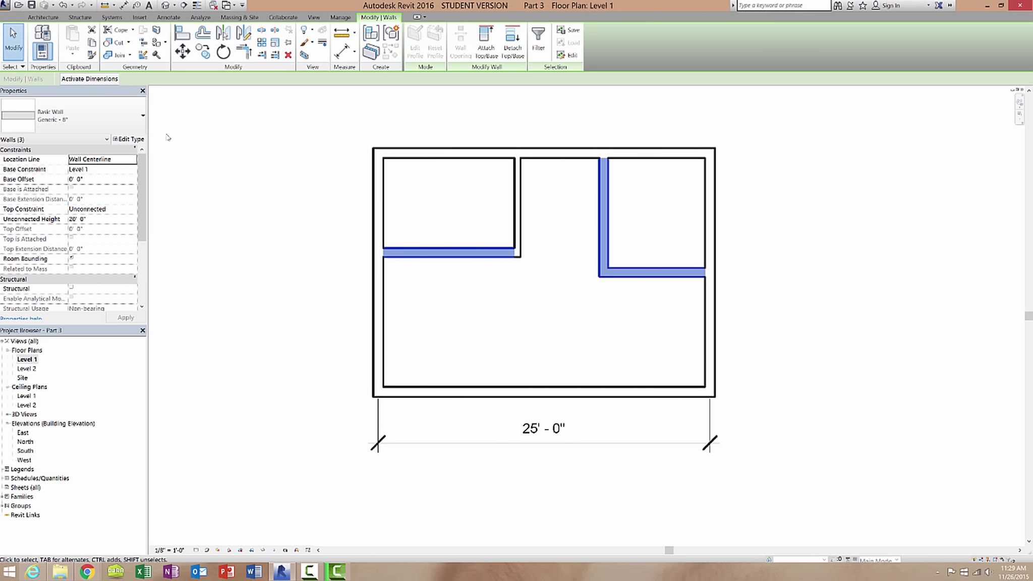
click(101, 116)
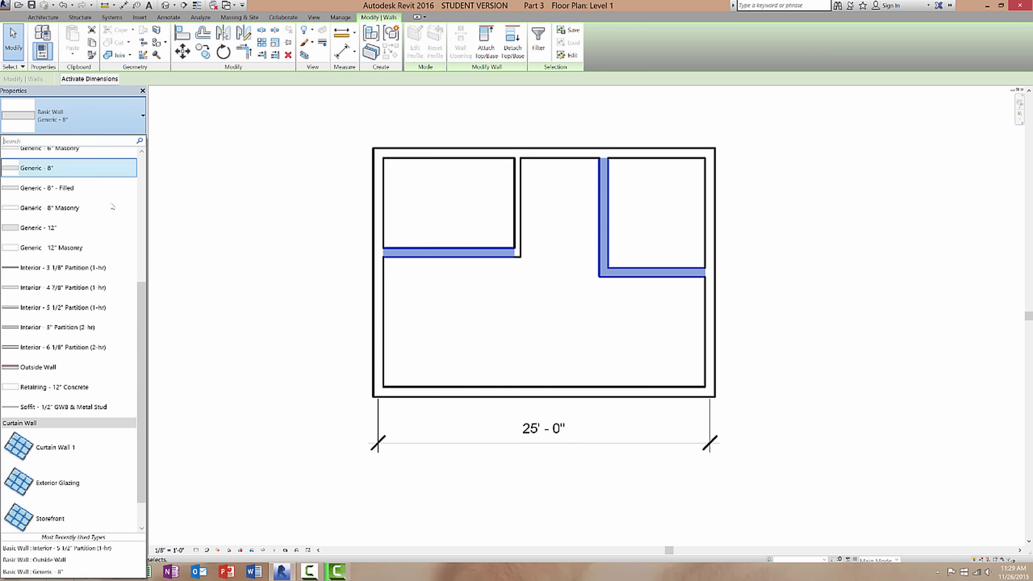
click(97, 316)
click(482, 306)
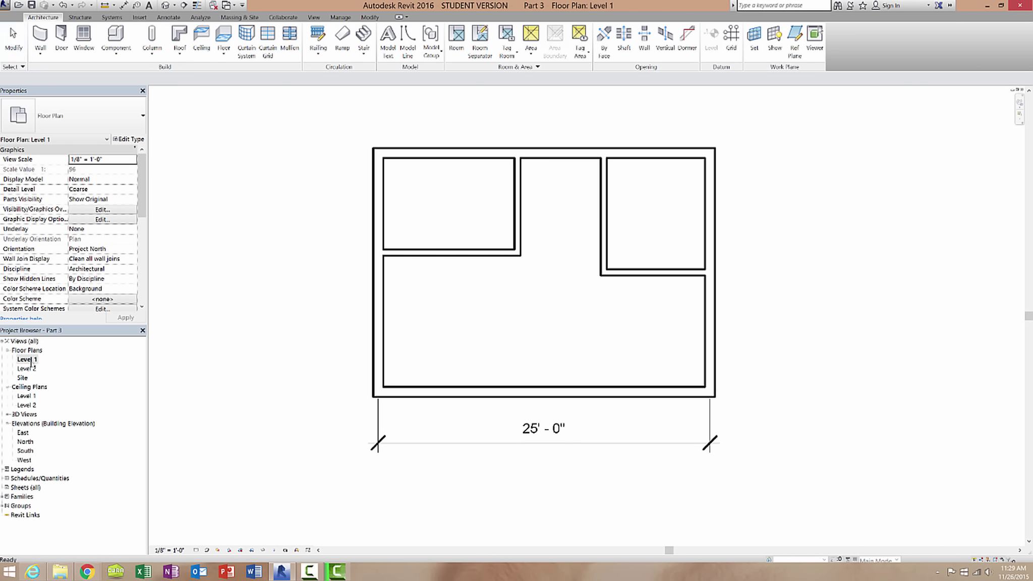
Step: Place a 60" x 30" Desk component in the northwest room, about 1'-0" from the east wall and 0'-11" from the north wall
scroll(554, 305, up, 3)
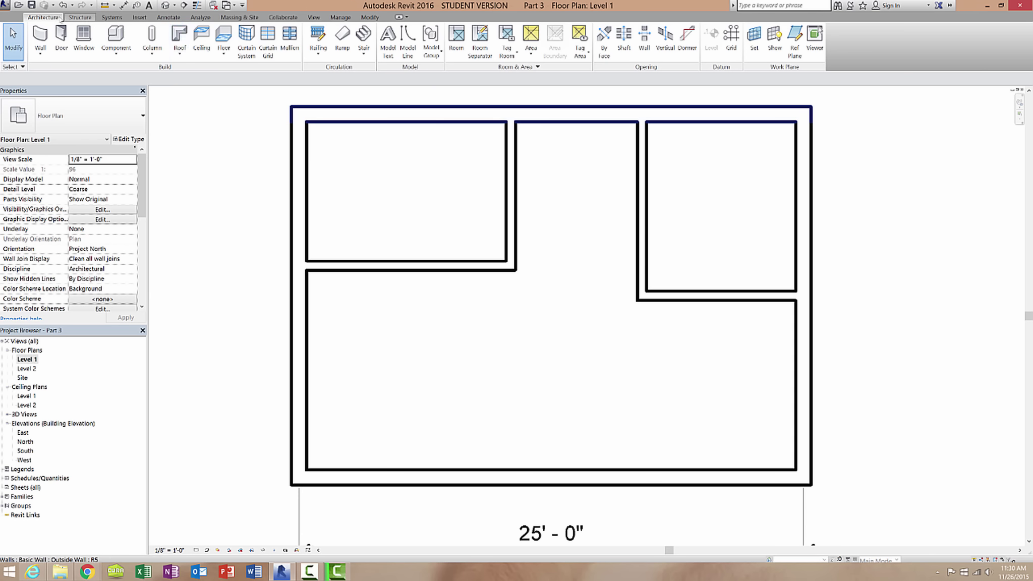
click(116, 38)
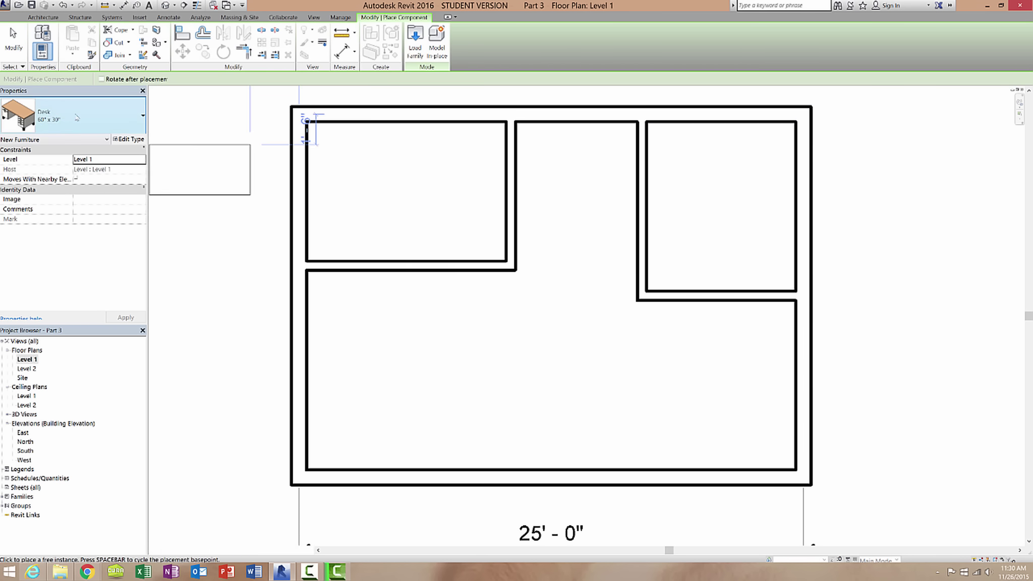
click(57, 114)
scroll(76, 325, down, 3)
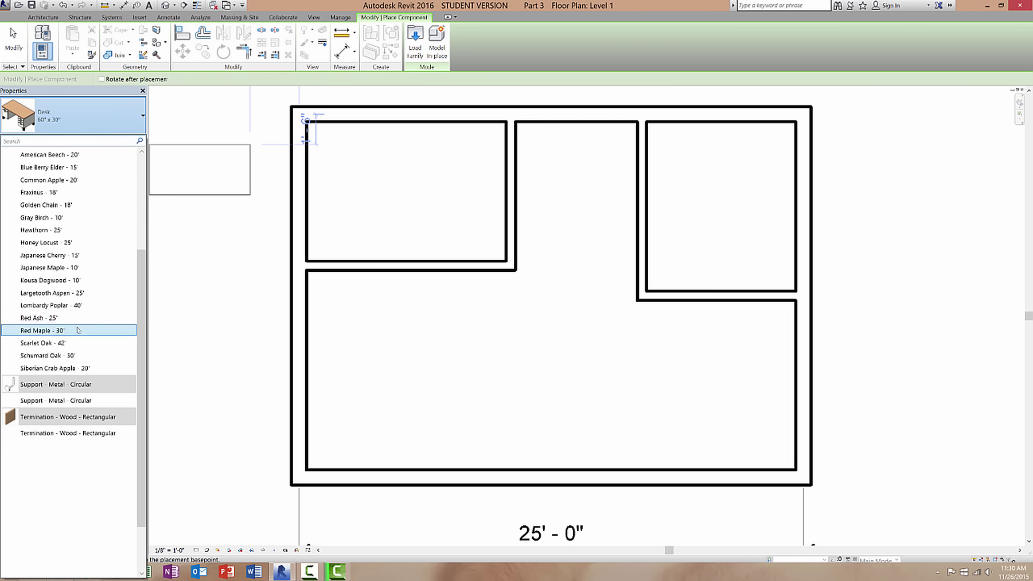
scroll(75, 328, up, 4)
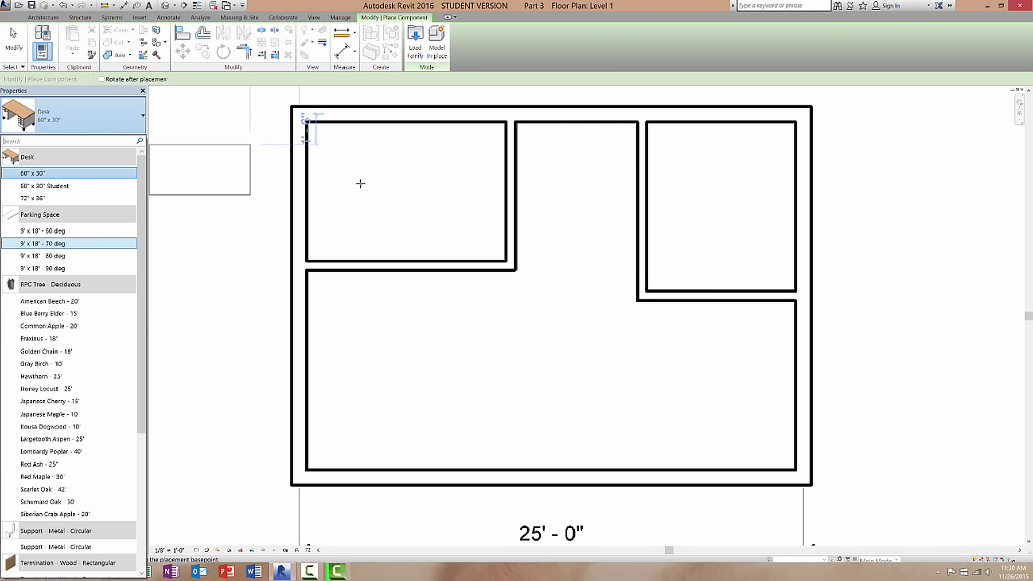
click(47, 174)
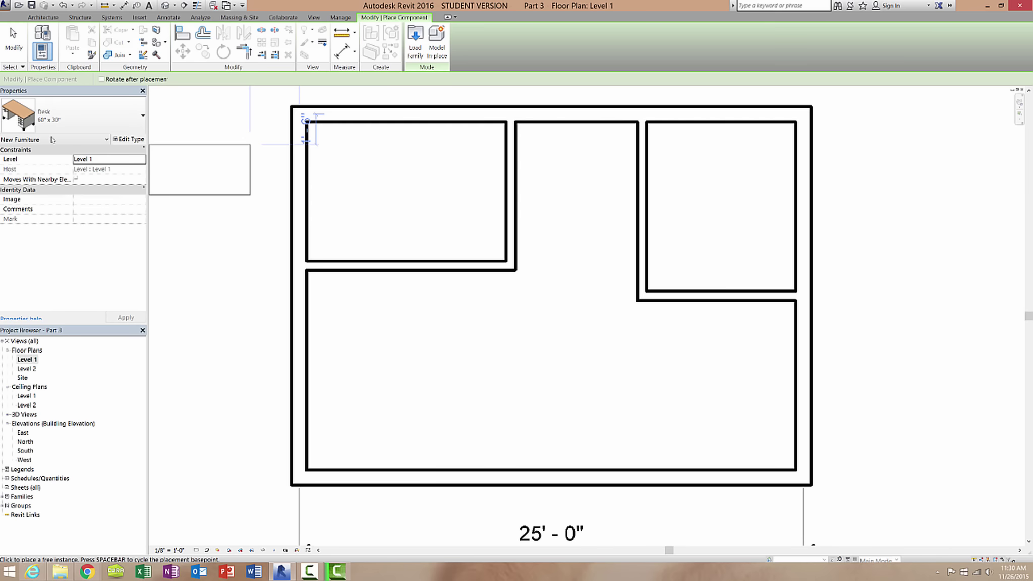
click(389, 183)
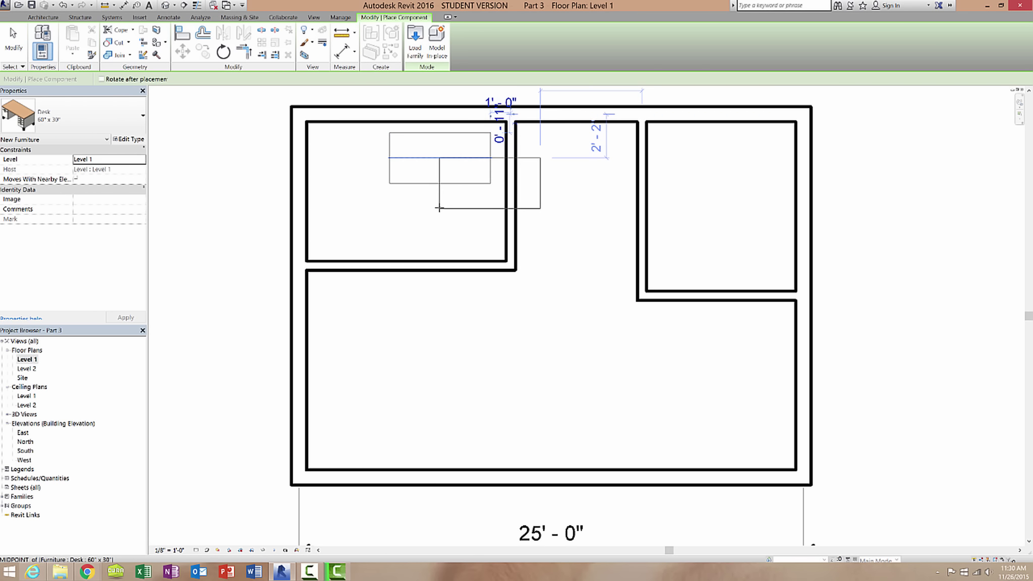
Step: Place a second 60" x 30" desk, rotated to run north-south, beside the east wall of the northeast room
key(space)
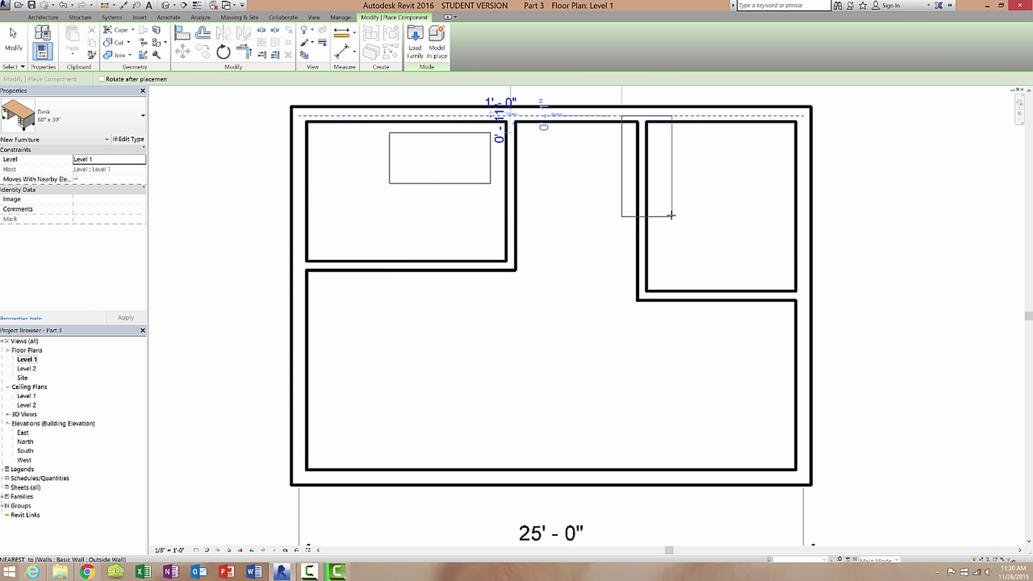
key(space)
key(space)
key(space)
key(space)
key(space)
key(space)
key(space)
key(space)
key(space)
key(space)
key(space)
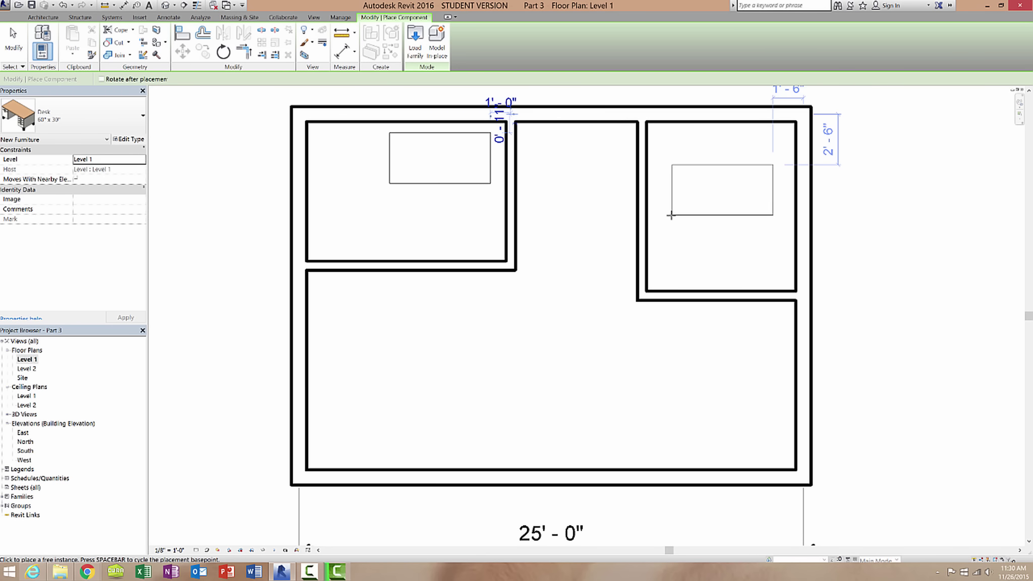
key(space)
key(space)
key(space)
key(space)
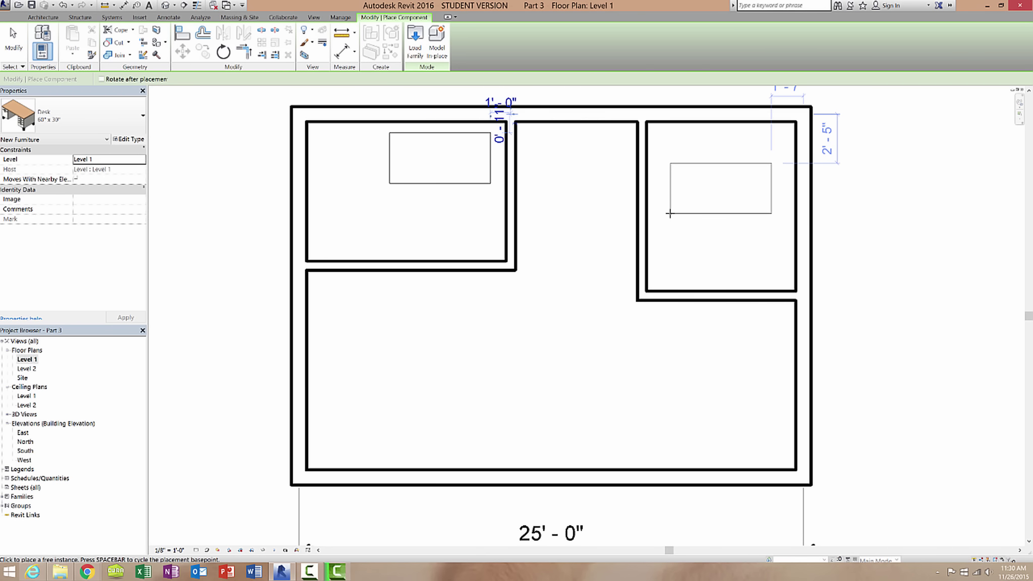
key(space)
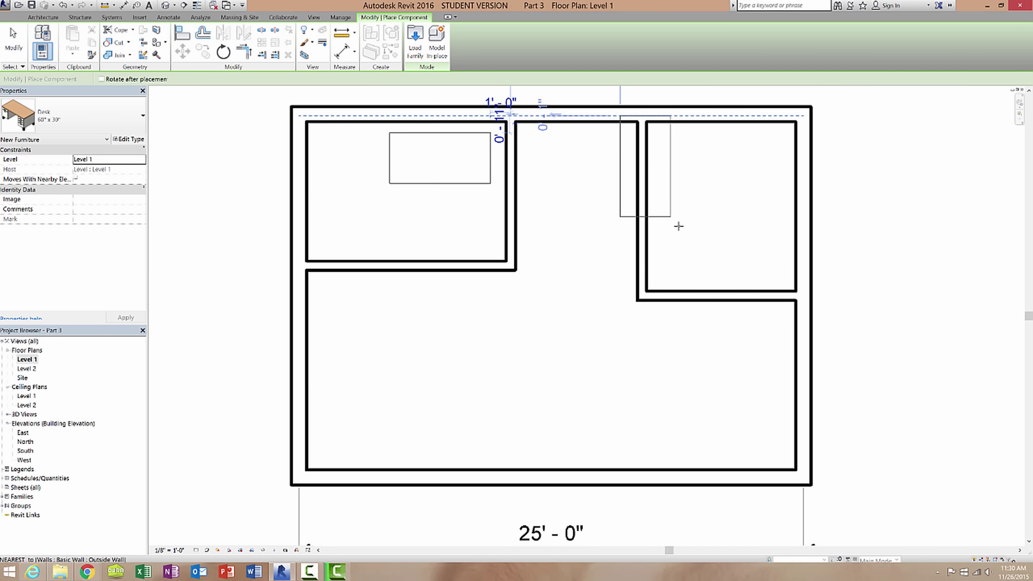
click(783, 232)
key(Escape)
key(Escape)
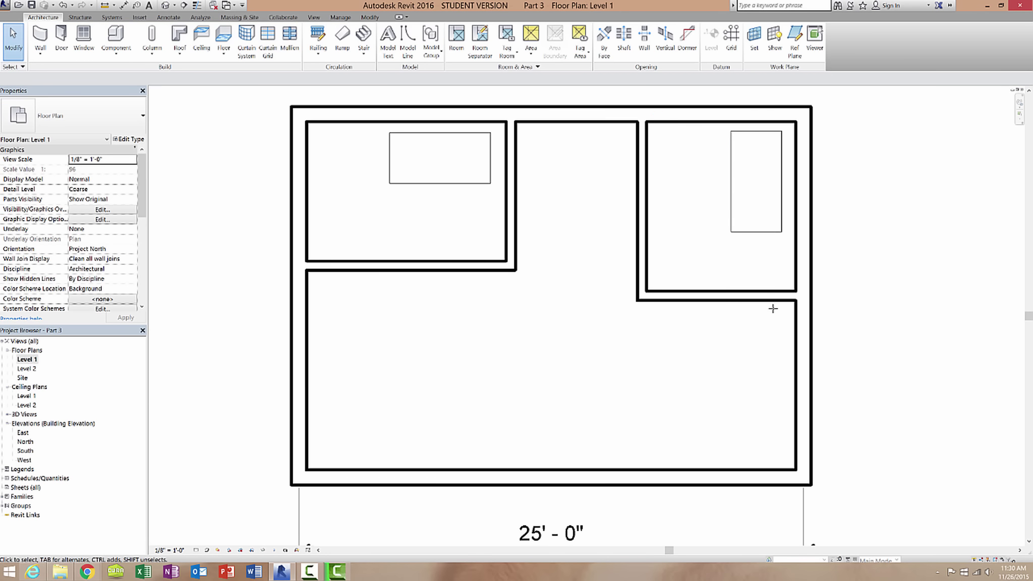
Step: Turn the northwest room's desk through a full rotation in 90-degree increments
click(470, 186)
key(space)
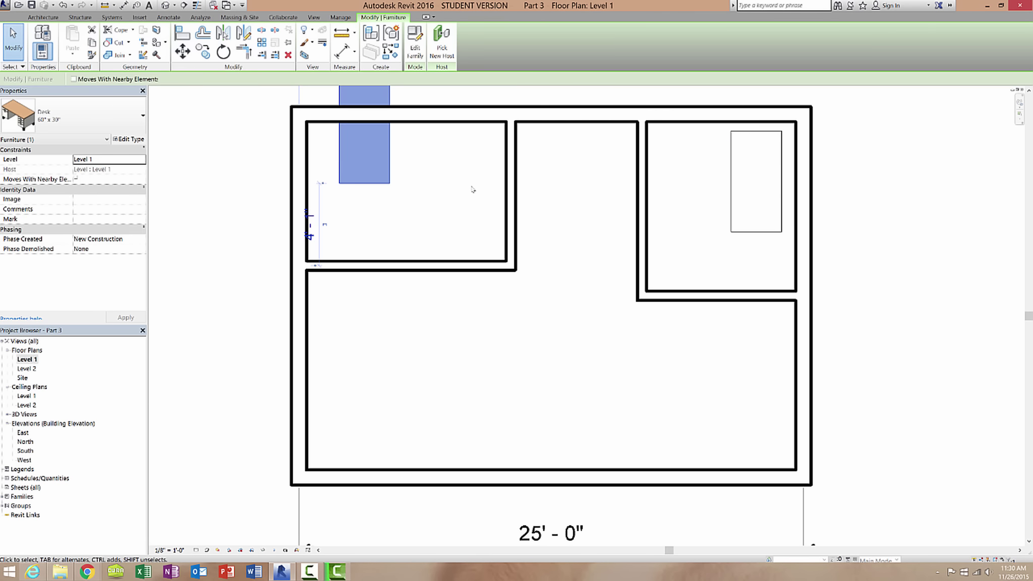
key(space)
key(space)
key(space)
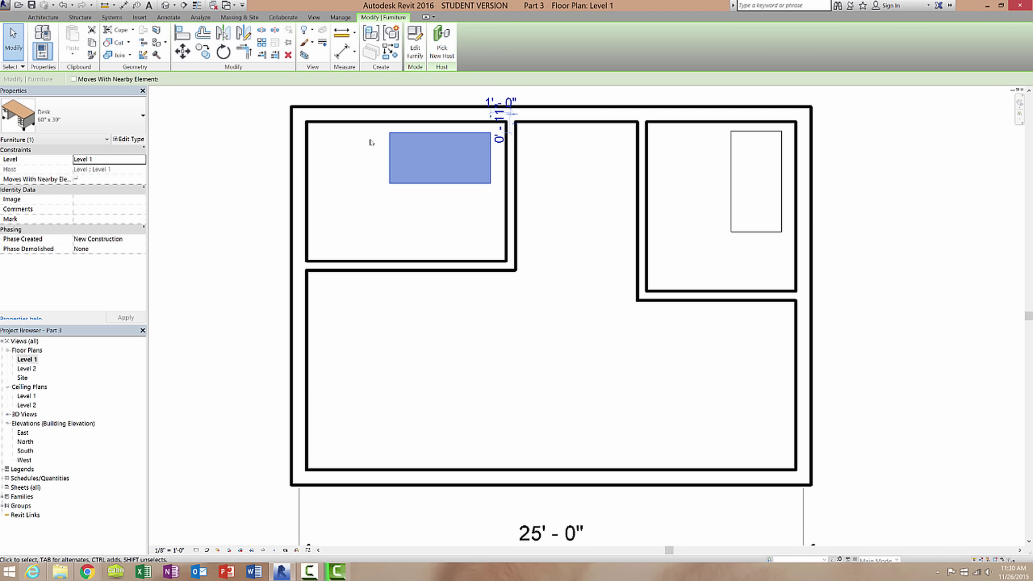
Step: Rotate the northwest room's desk 45 degrees clockwise about its center with the Rotate tool
middle_drag(412, 229, 386, 329)
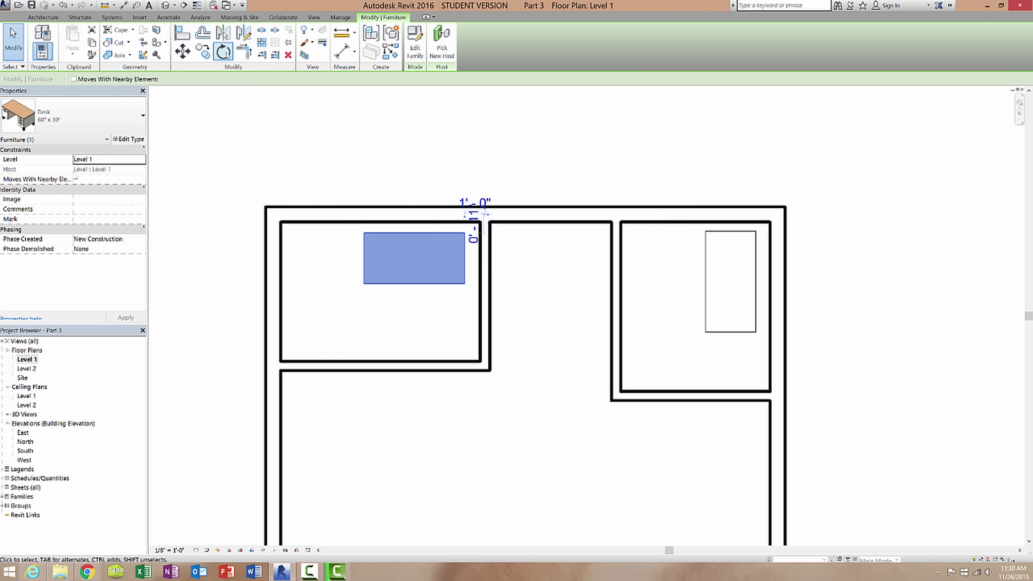
click(223, 51)
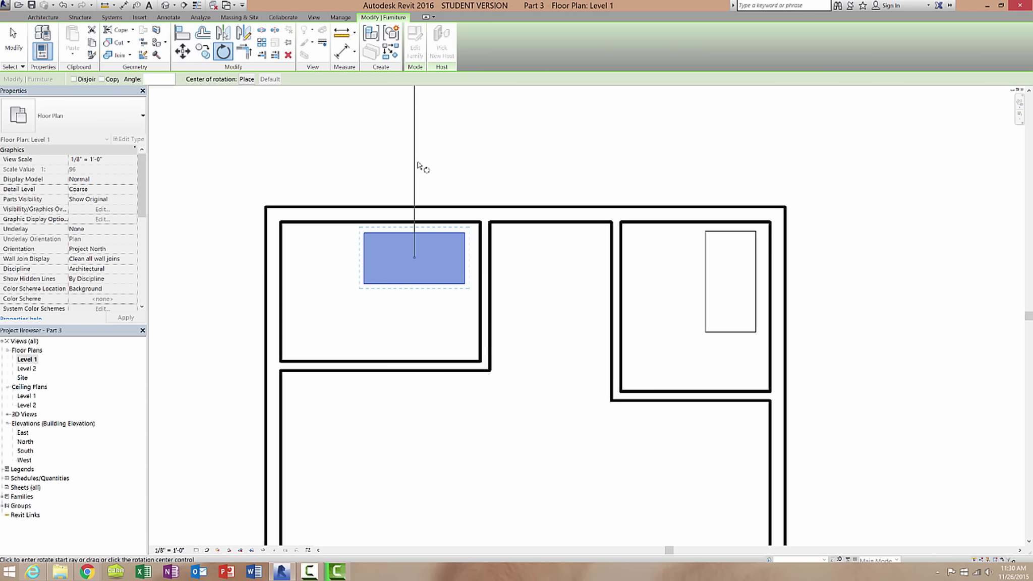
click(417, 134)
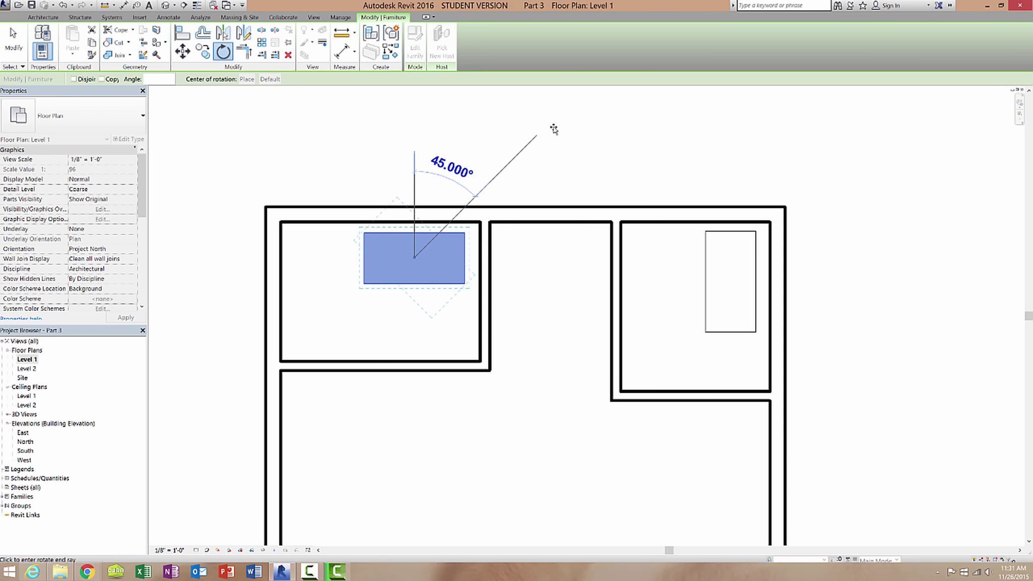
click(554, 130)
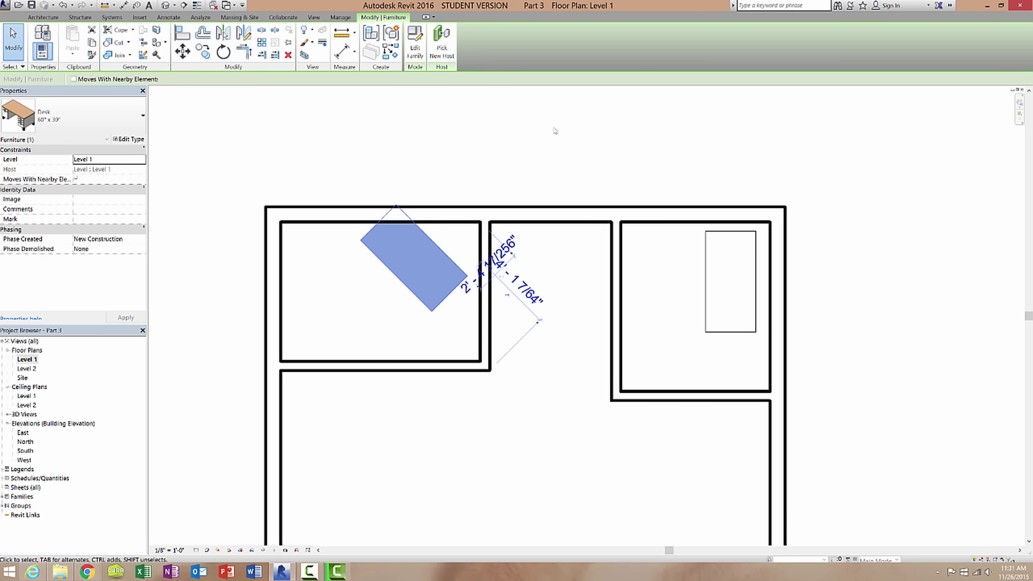
Step: Move the angled desk slightly south inside the northwest room and delete it
click(460, 166)
mouse_move(423, 243)
mouse_down()
mouse_move(424, 276)
mouse_move(426, 262)
mouse_up()
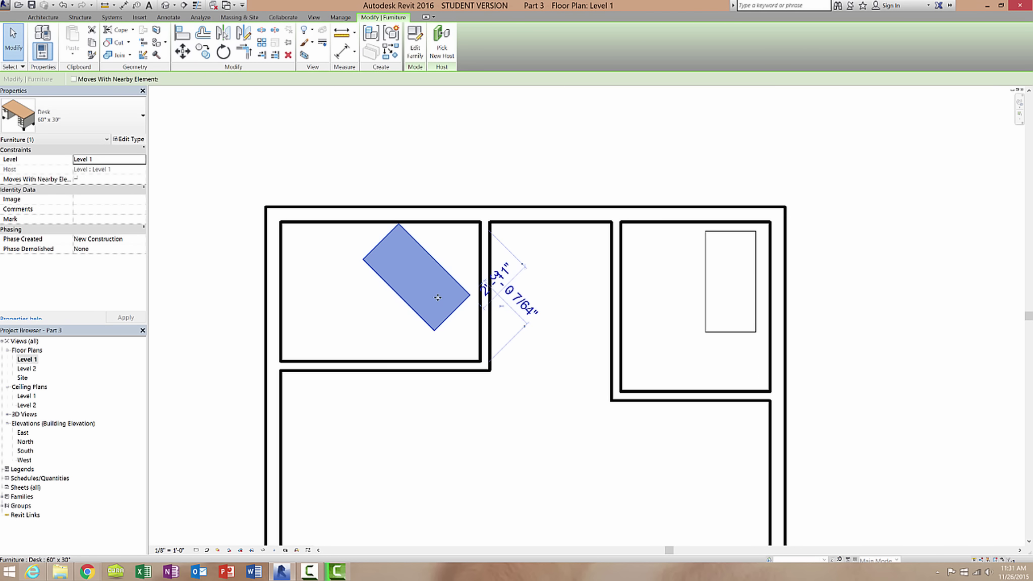
key(Delete)
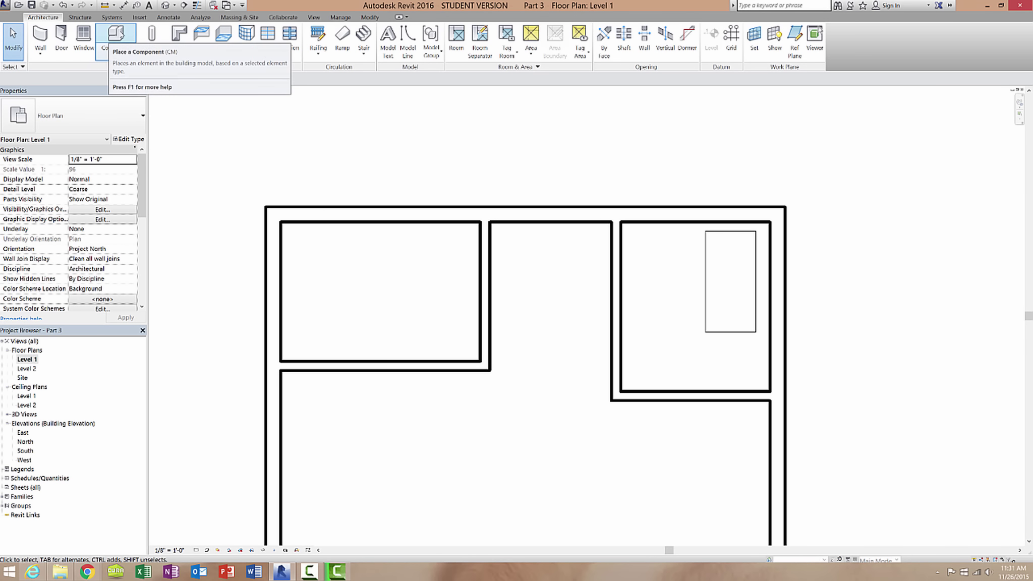
Step: Start placing a component and review the component types already loaded in the project
click(120, 31)
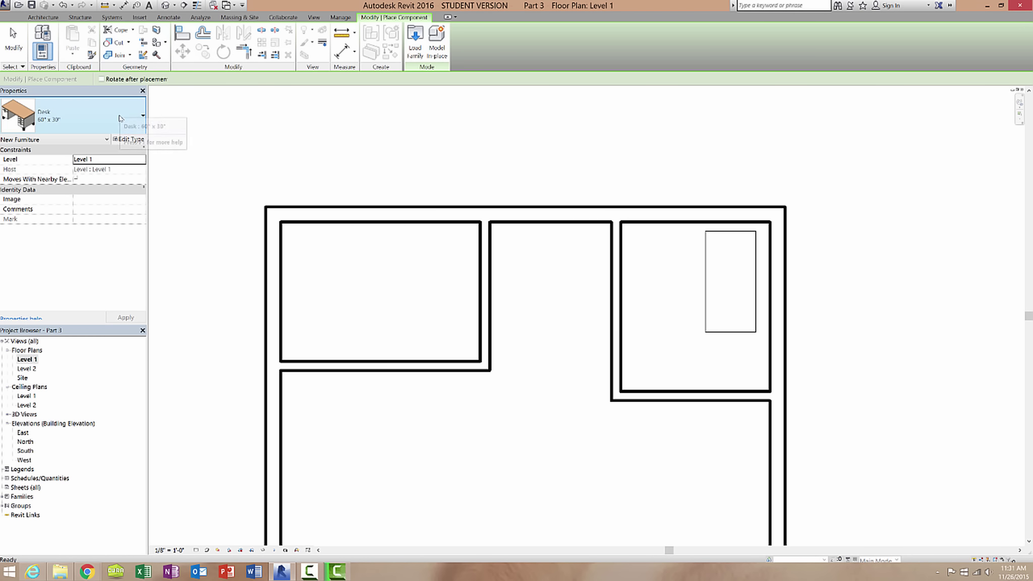
click(120, 118)
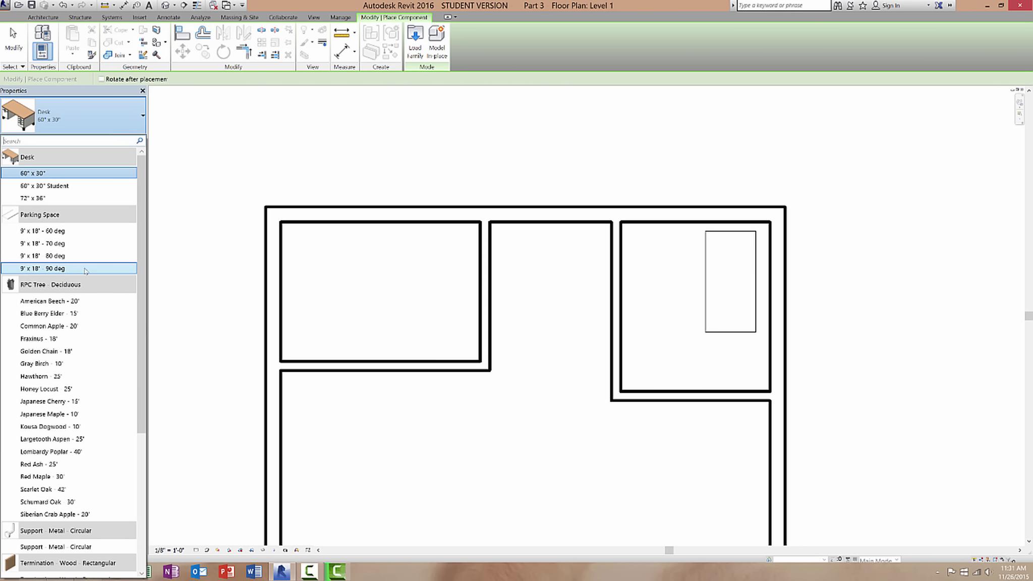
scroll(81, 337, down, 3)
scroll(82, 334, up, 3)
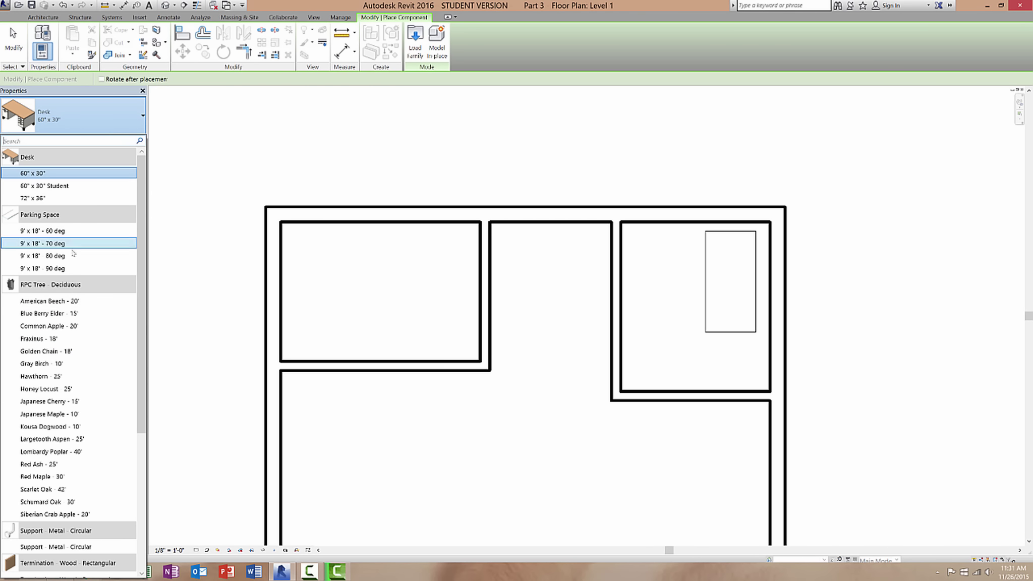
Step: Start loading another family and open the Plumbing folder of the US Imperial library
click(413, 49)
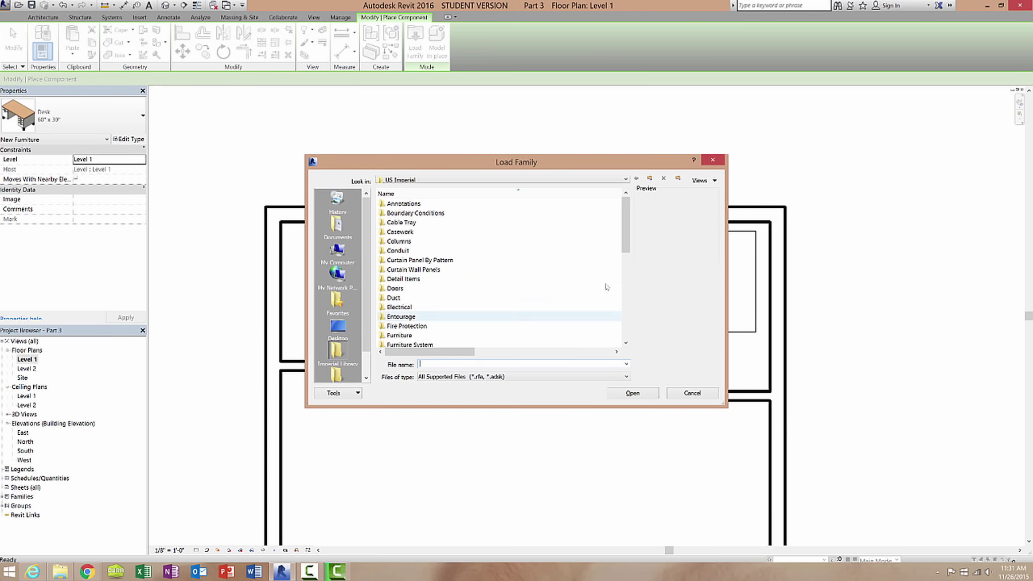
mouse_move(625, 226)
mouse_down()
mouse_move(619, 274)
mouse_move(616, 252)
mouse_move(607, 274)
mouse_up()
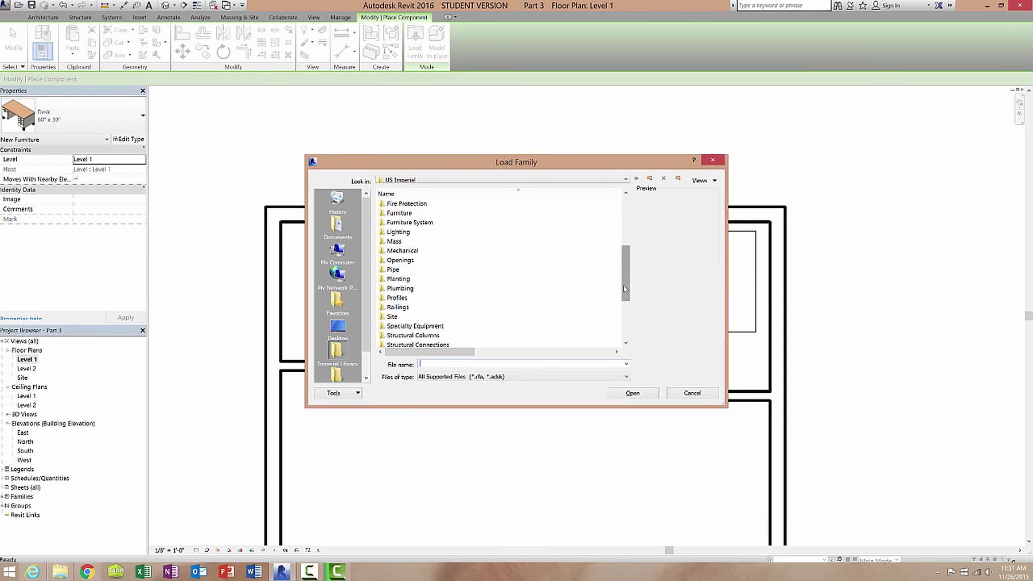
mouse_move(625, 288)
mouse_down()
mouse_move(624, 317)
mouse_move(624, 285)
mouse_up()
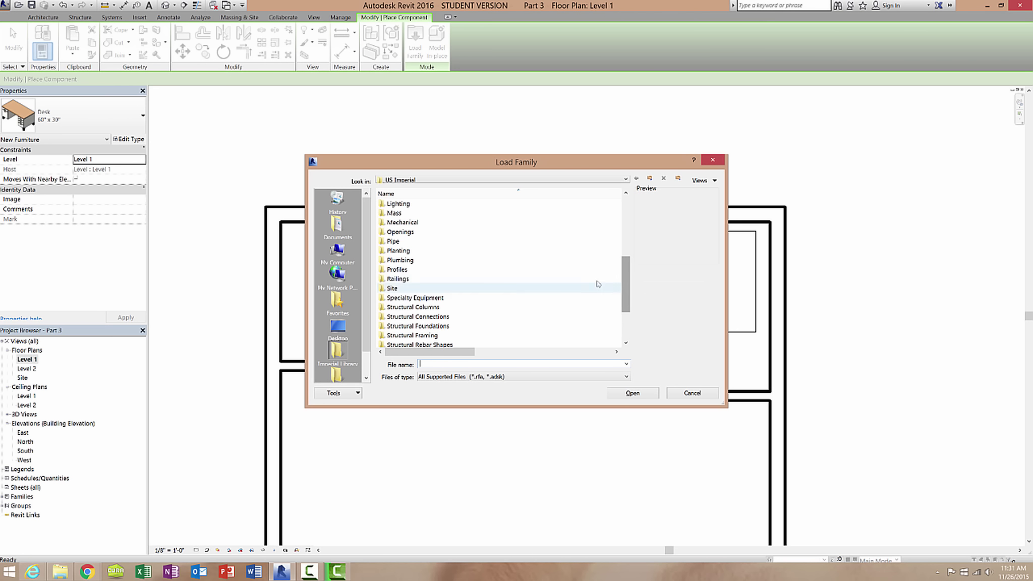
click(428, 263)
scroll(429, 265, up, 1)
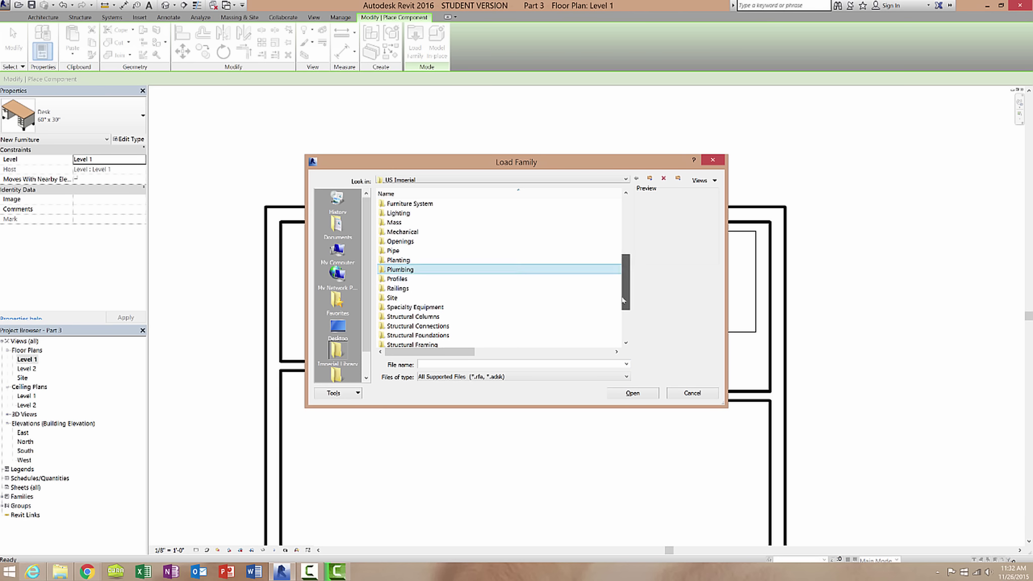
scroll(445, 253, down, 1)
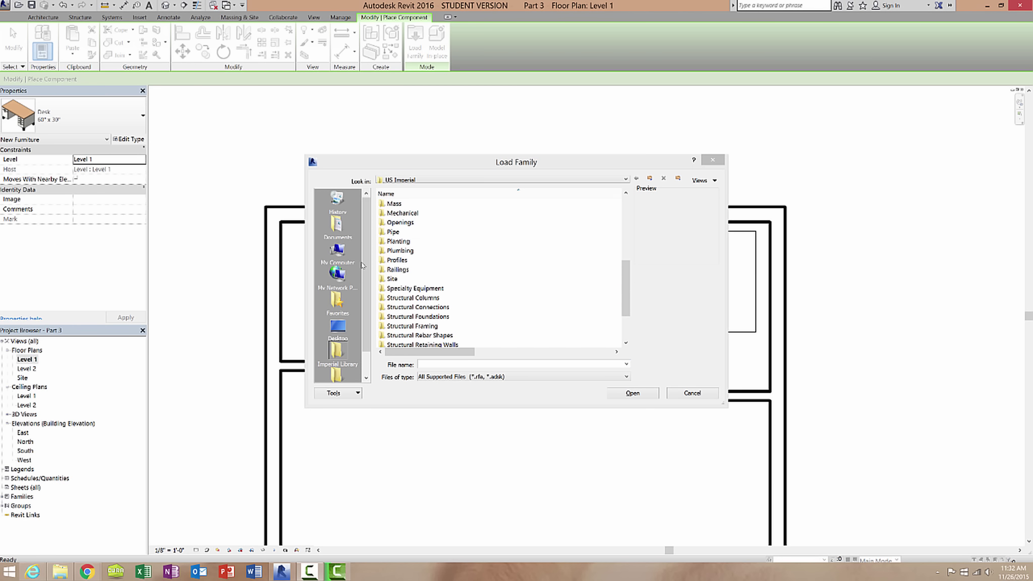
double_click(445, 253)
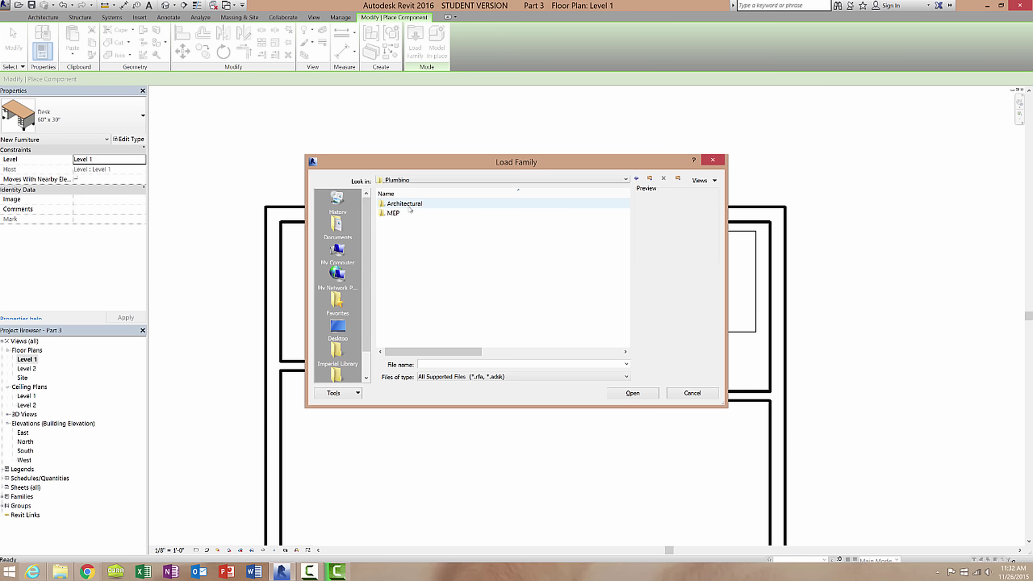
Step: Load Toilet-Domestic-3D from the architectural water closet fixtures and place it on the northwest room's north wall, about 5'-3" from the east partition
double_click(410, 208)
double_click(406, 213)
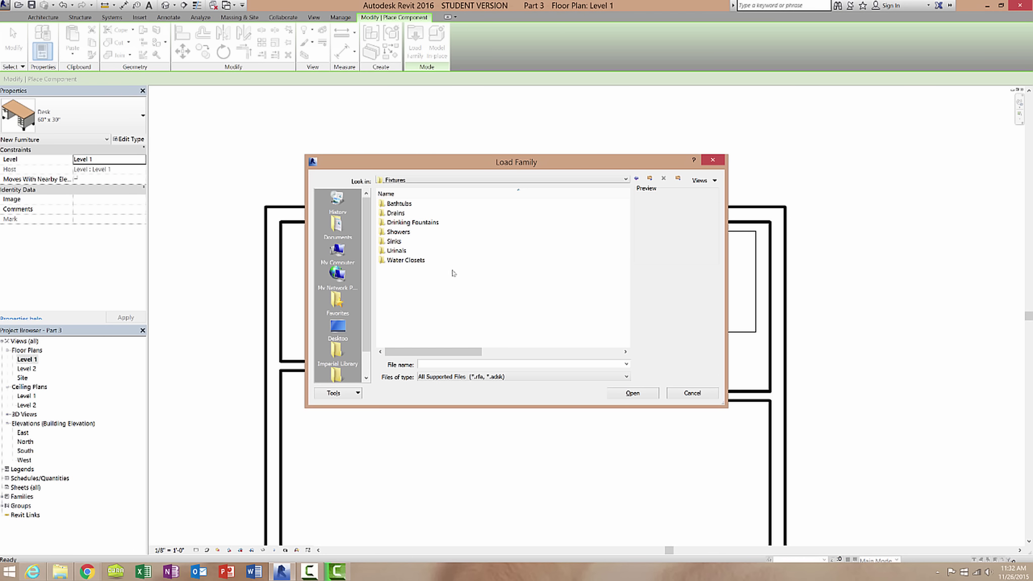
click(417, 261)
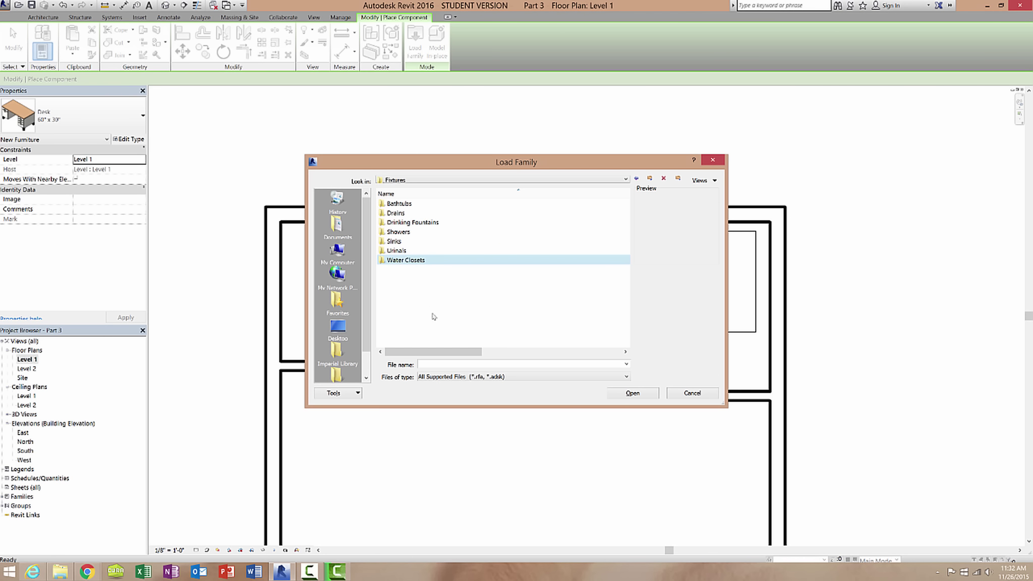
double_click(418, 259)
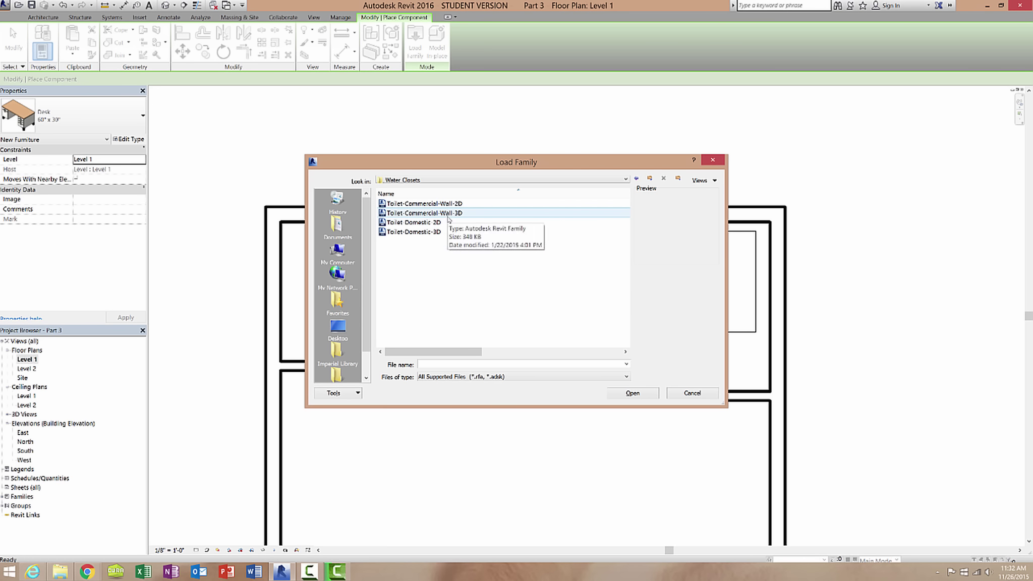
click(436, 234)
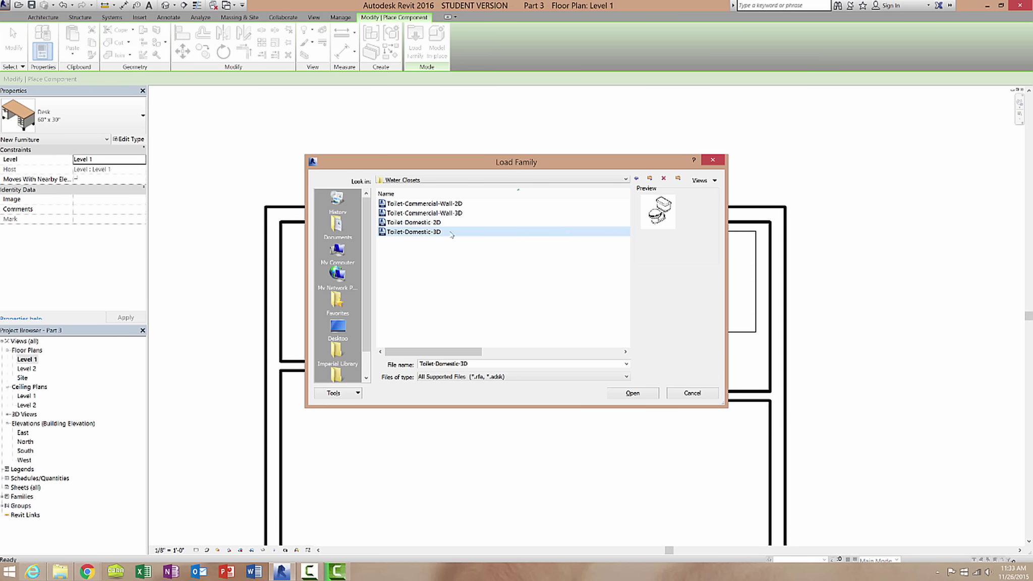
double_click(425, 235)
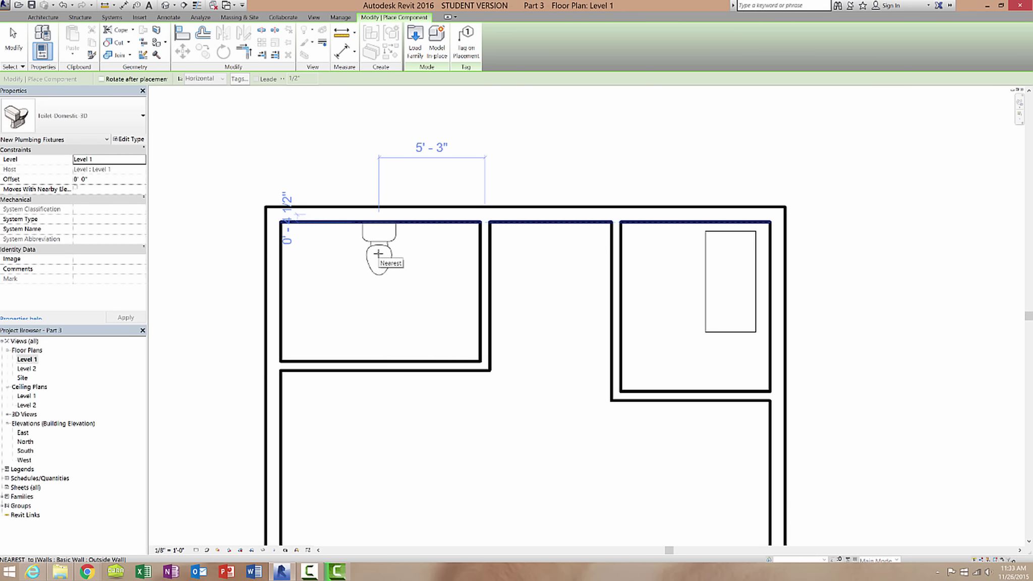
click(379, 253)
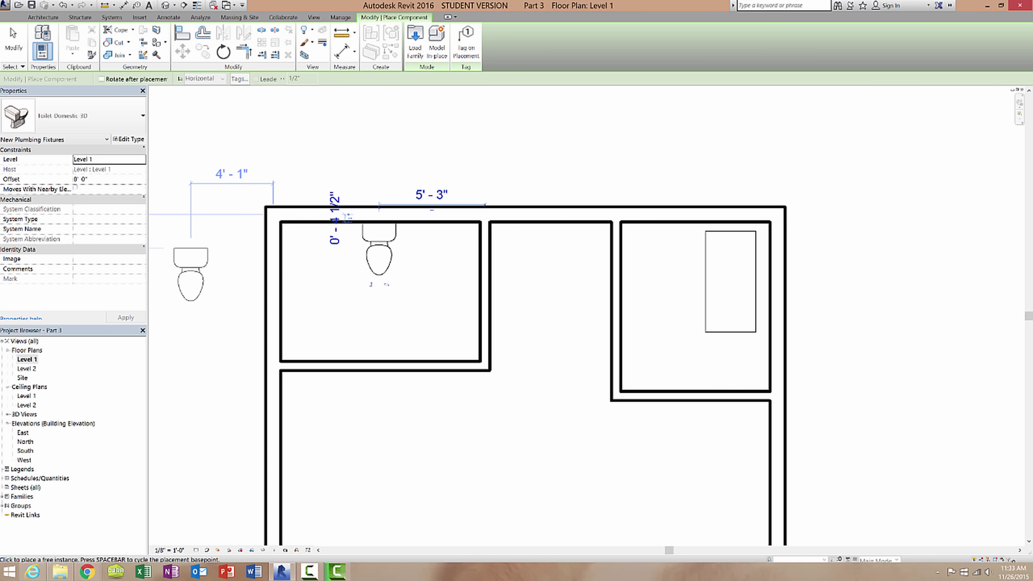
key(Escape)
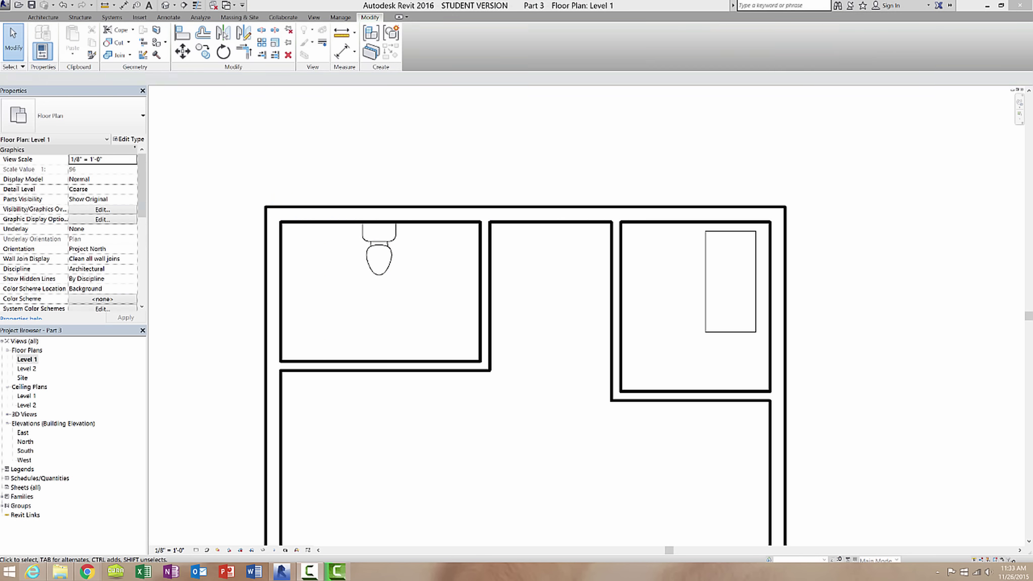
Step: Copy the toilet 4'-0" east along the north wall of the northwest room
click(391, 257)
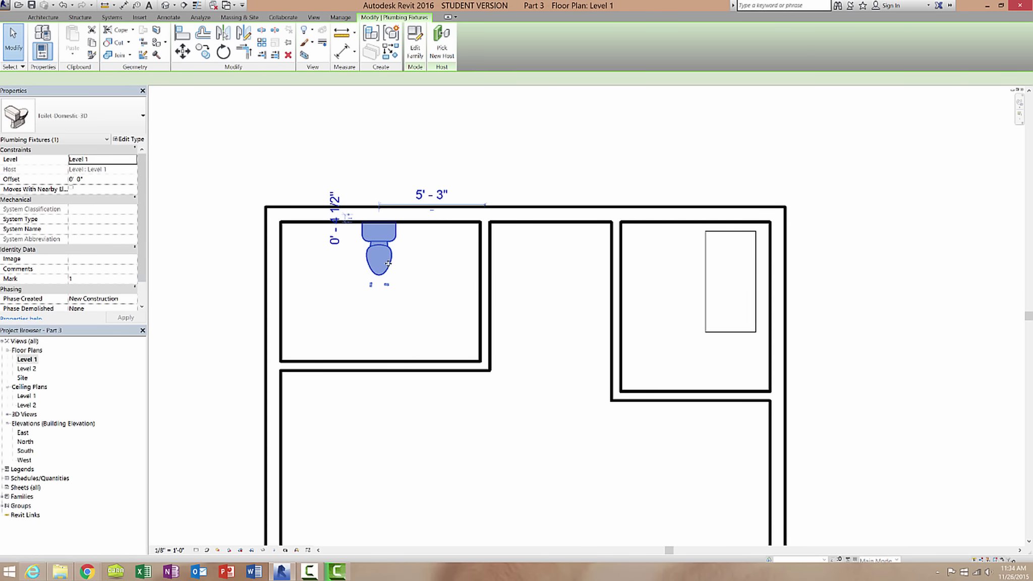
key(m)
key(v)
click(366, 285)
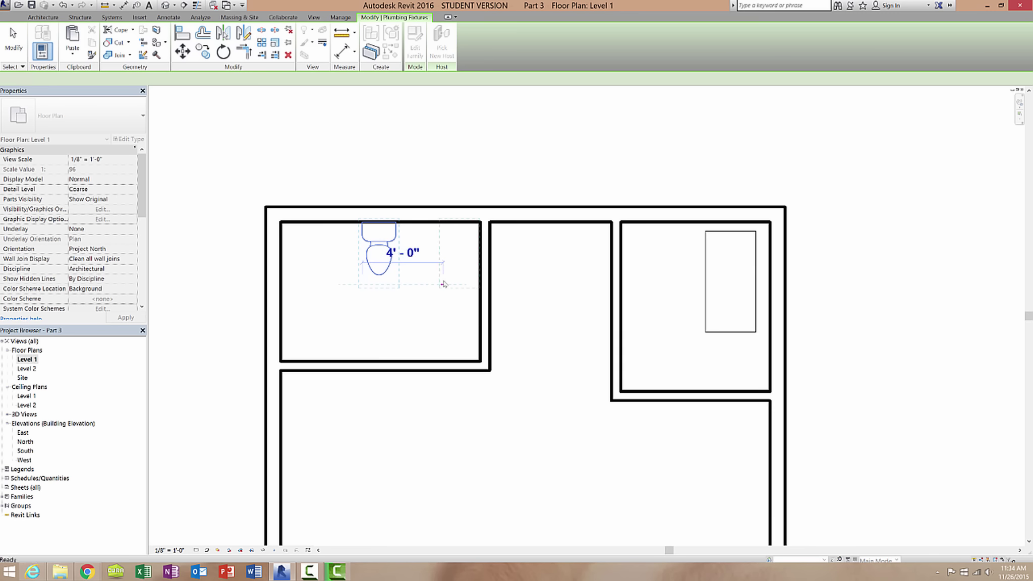
click(441, 286)
key(Escape)
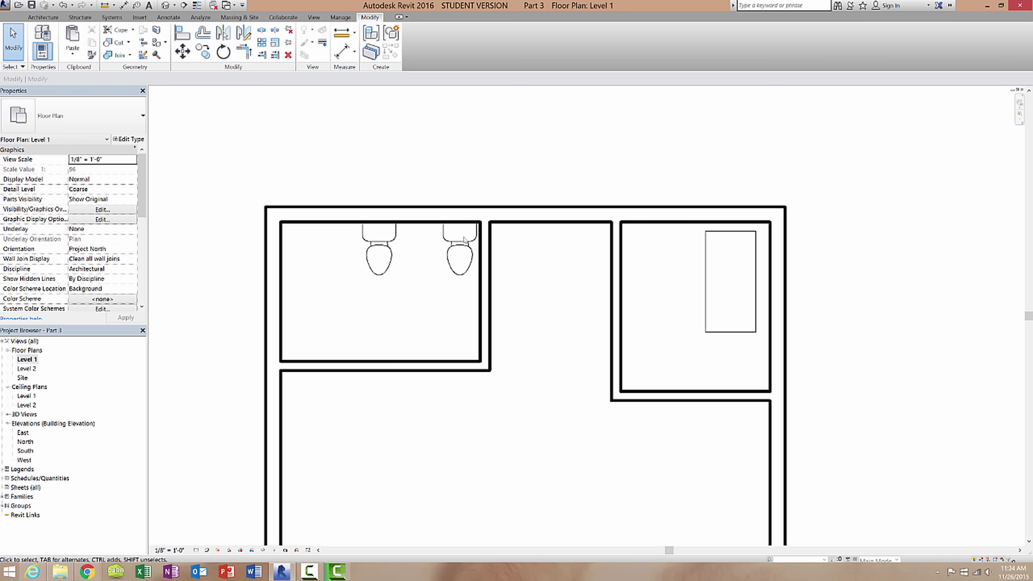
Step: Move the second toilet off the north wall and nudge it to about 2'-3" from both the north and east walls
drag(464, 244, 432, 261)
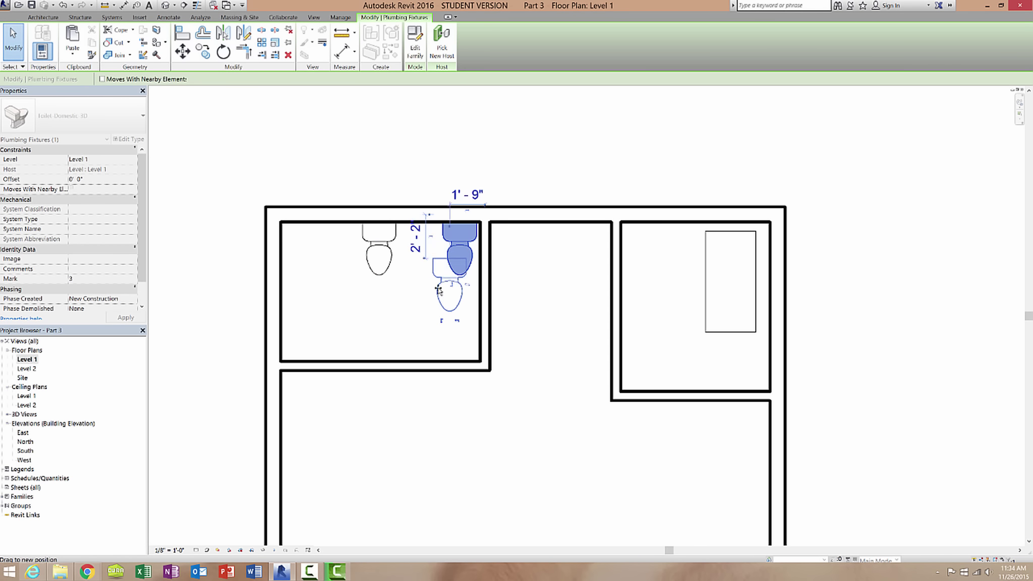
drag(437, 278, 465, 288)
key(Down)
key(Down)
key(Down)
key(Down)
key(Down)
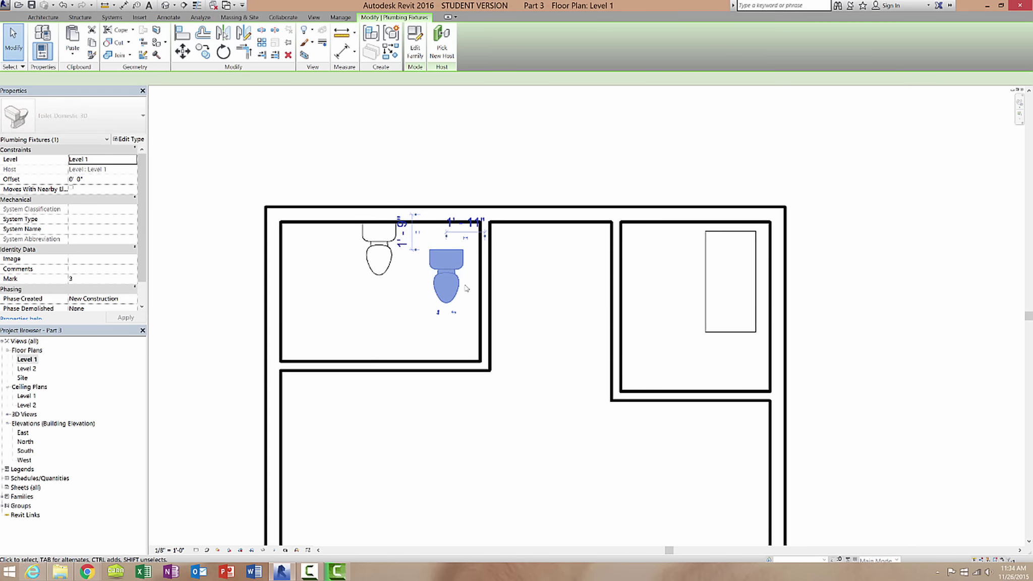
key(Left)
key(Left)
key(Down)
key(Down)
key(Down)
key(Down)
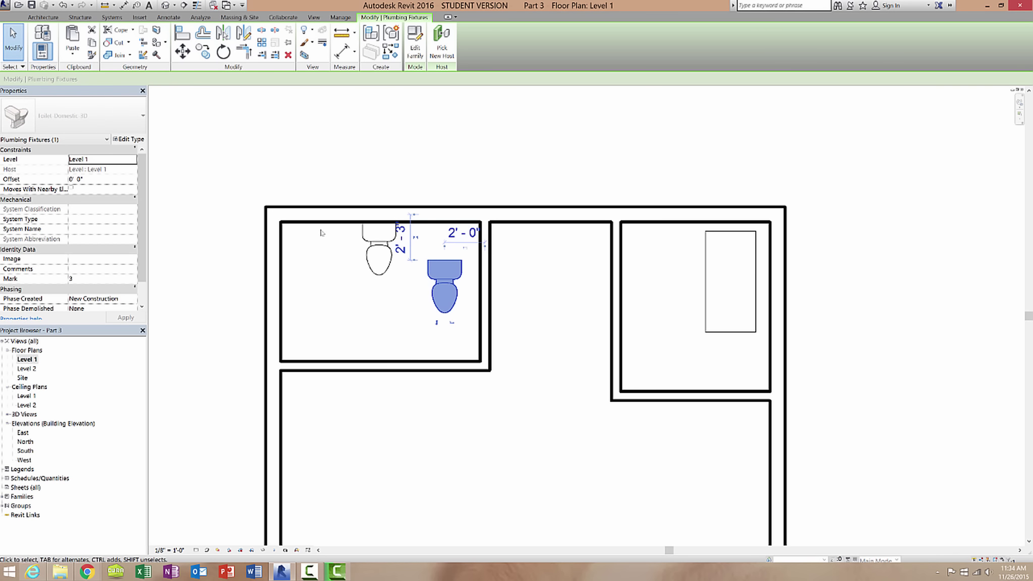
key(Left)
key(Left)
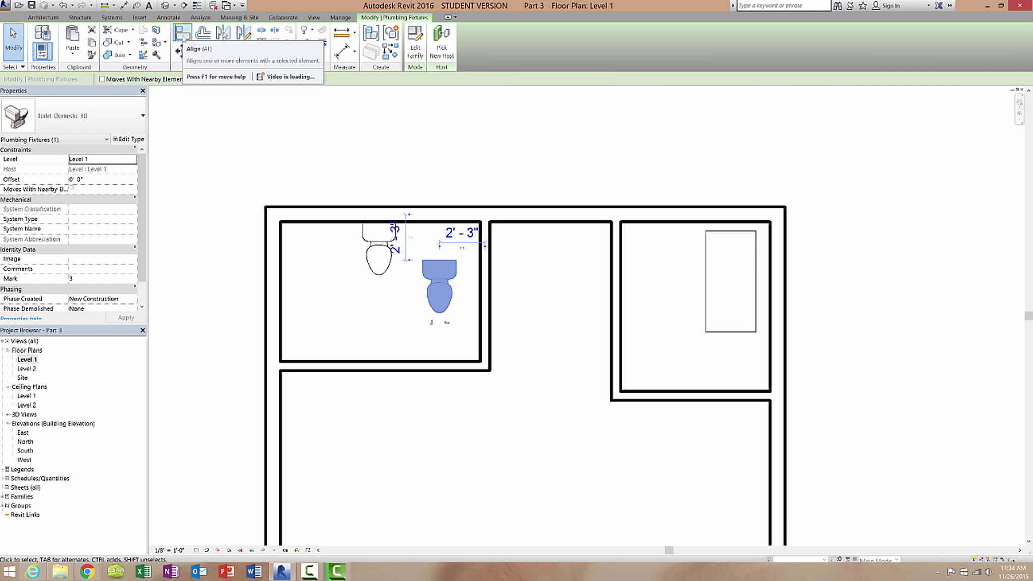
Step: Try aligning the north wall's inner face to the back of the second toilet's tank and undo it
click(183, 35)
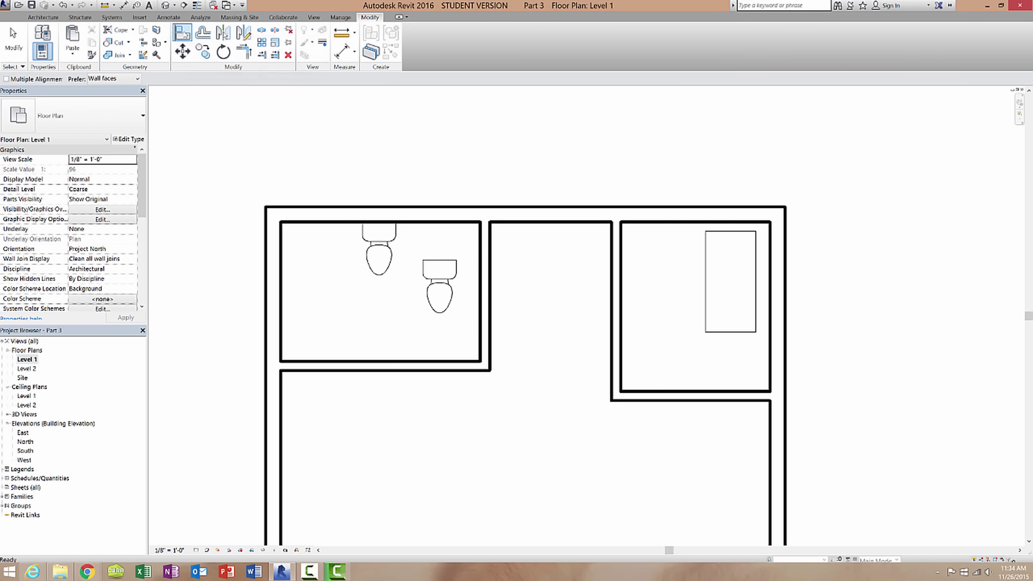
click(441, 260)
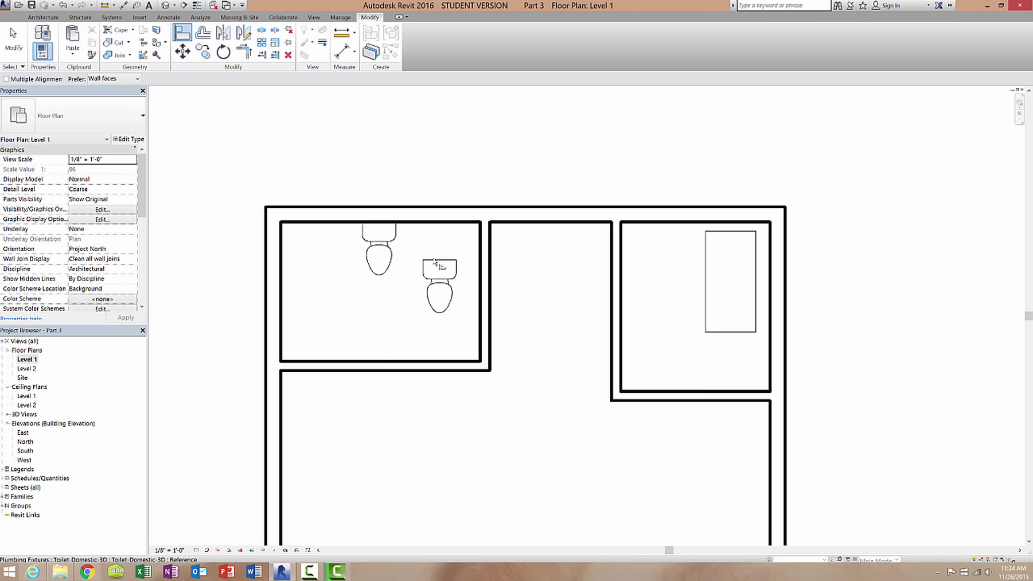
click(443, 225)
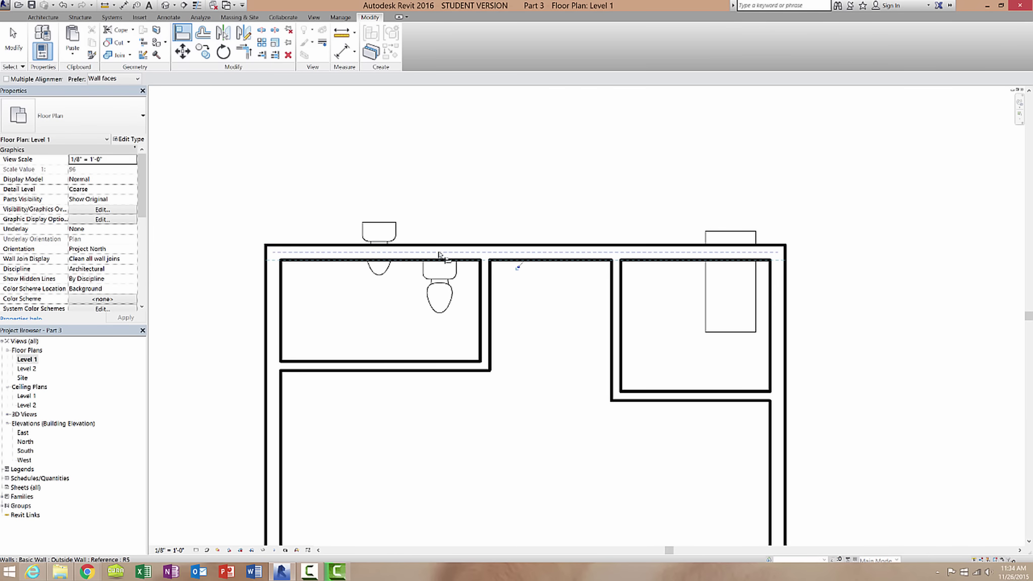
key(ctrl+z)
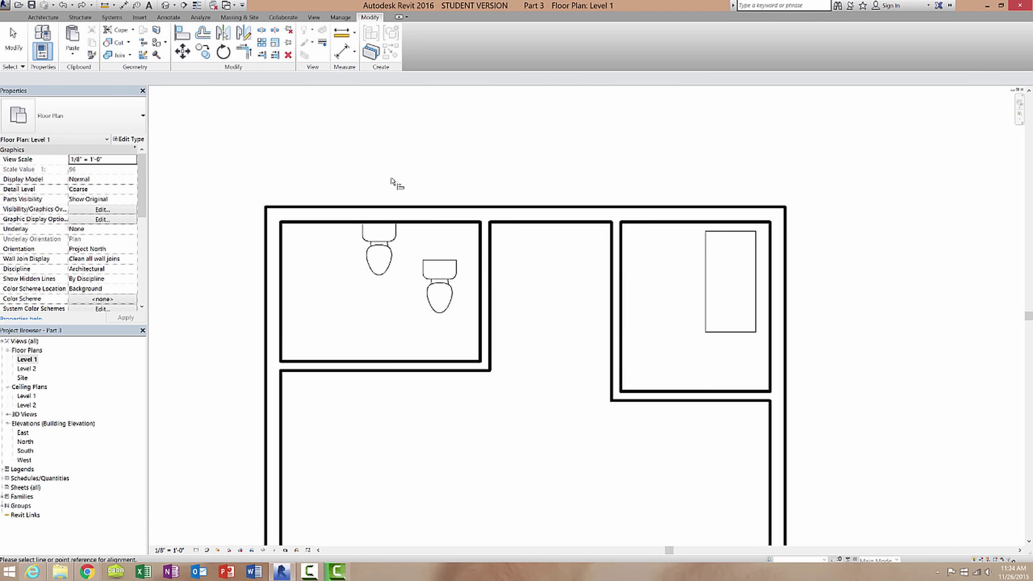
Step: Align the back of the second toilet's tank to the inner face of the north wall
click(450, 222)
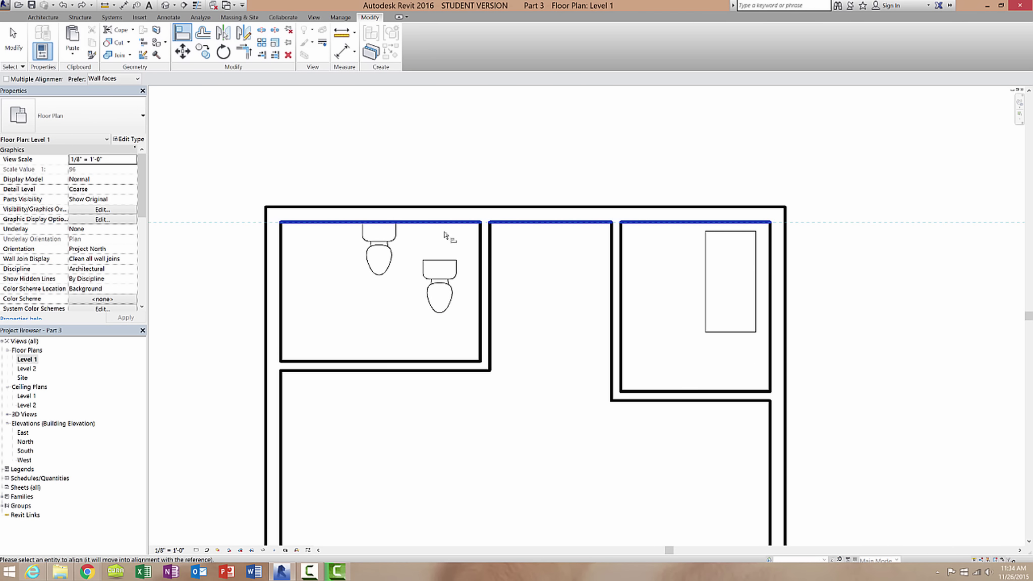
click(433, 260)
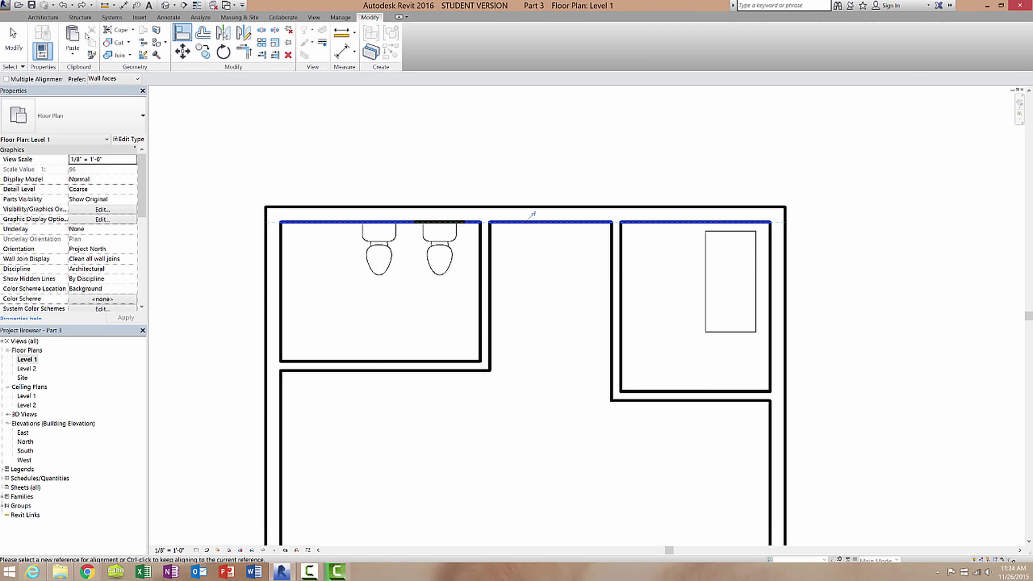
Step: Start placing a component and browse the family library to the Sinks folder under Plumbing, Architectural, Fixtures
click(55, 18)
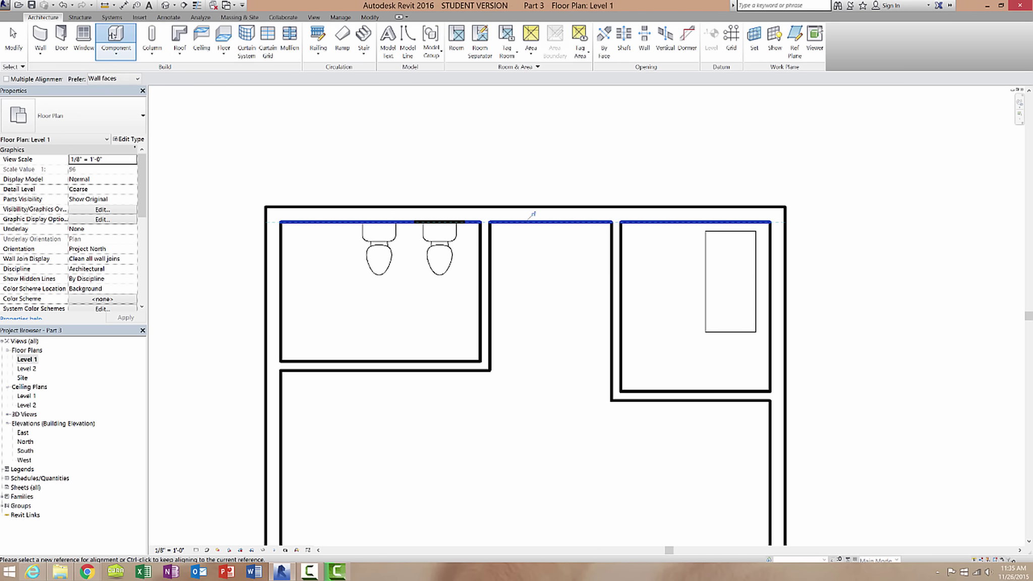
click(114, 35)
click(415, 43)
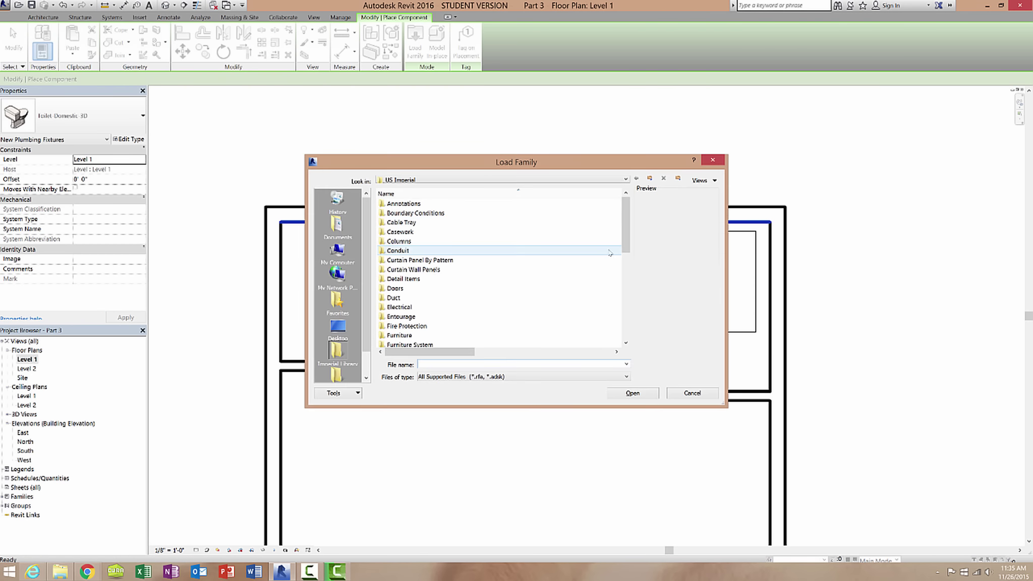
mouse_move(626, 227)
mouse_down()
mouse_move(626, 303)
mouse_move(626, 292)
mouse_up()
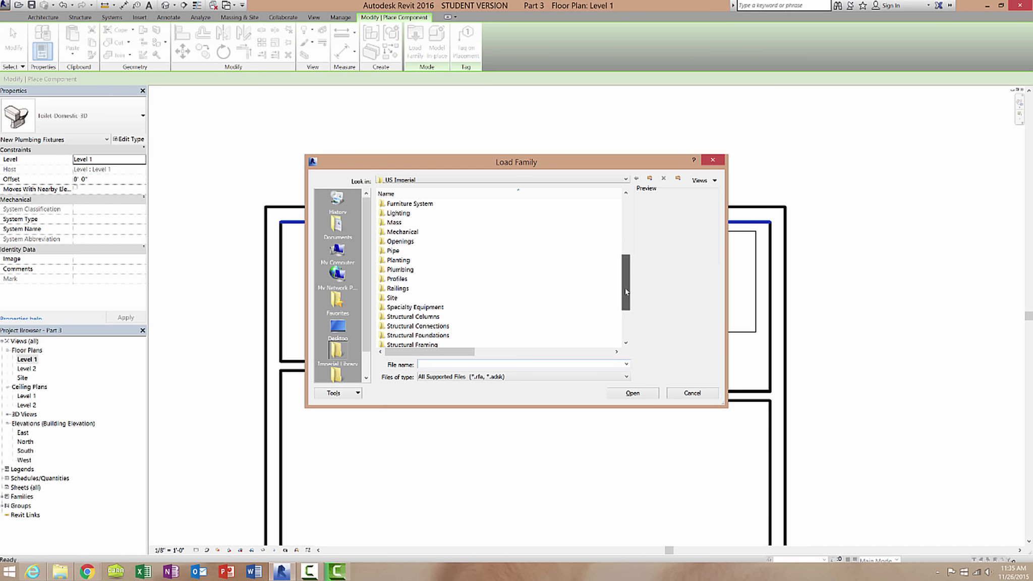
double_click(457, 269)
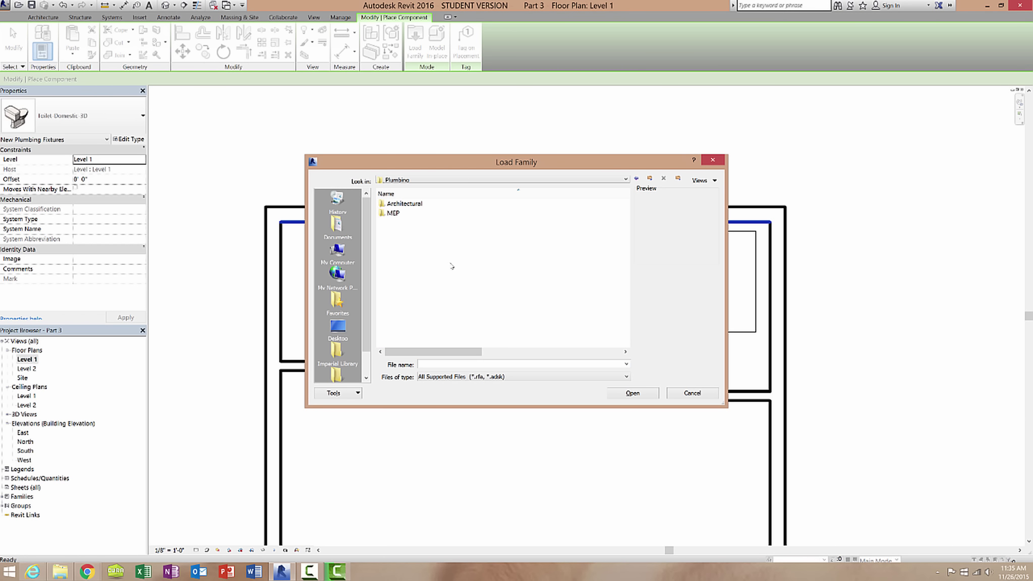
double_click(416, 205)
double_click(408, 213)
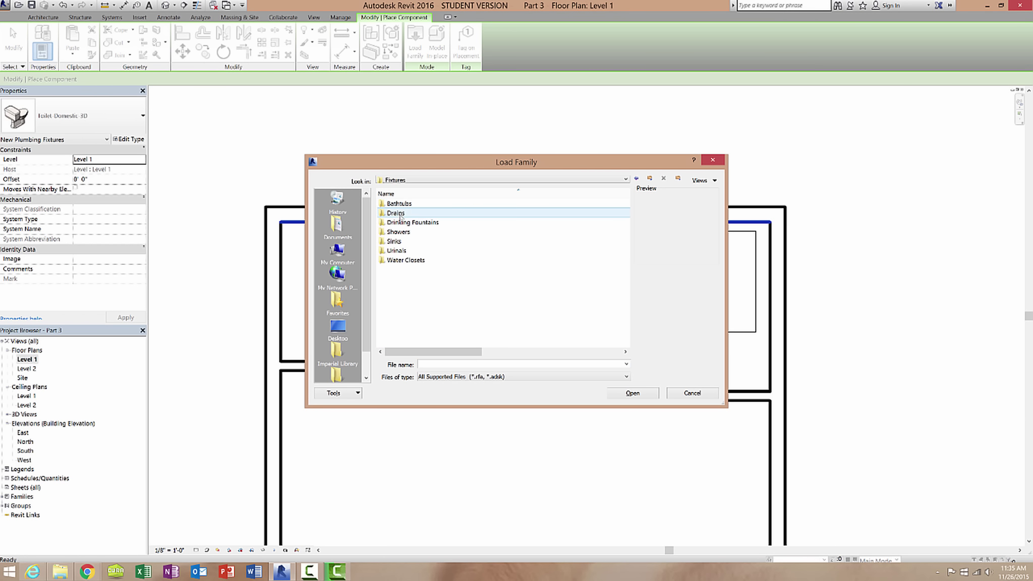
double_click(395, 241)
Step: Load the Sink Vanity-Square family and place a 20" x 18" sink on the northwest room's west wall, about 3'-0" from the north wall
click(415, 222)
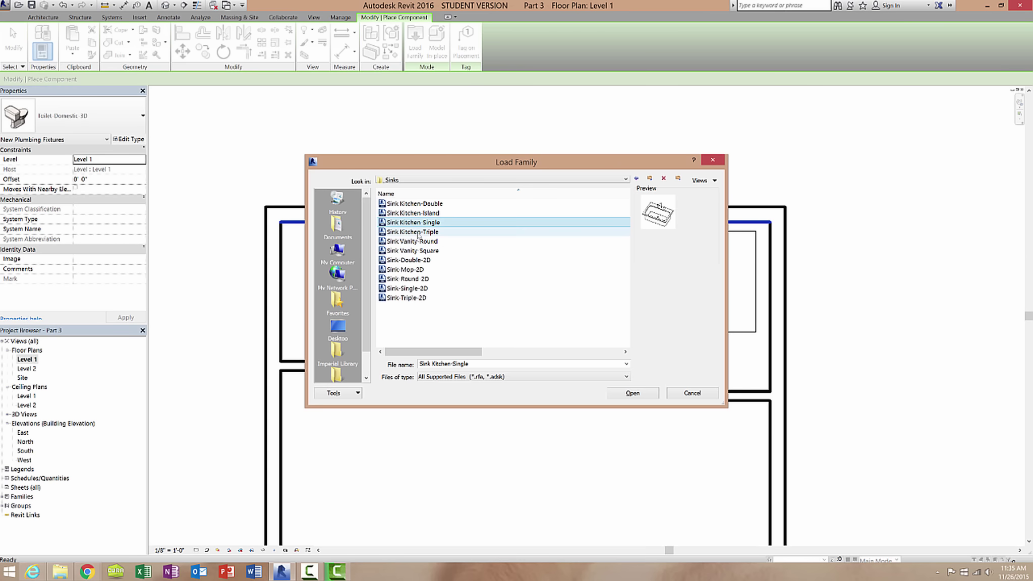
click(435, 222)
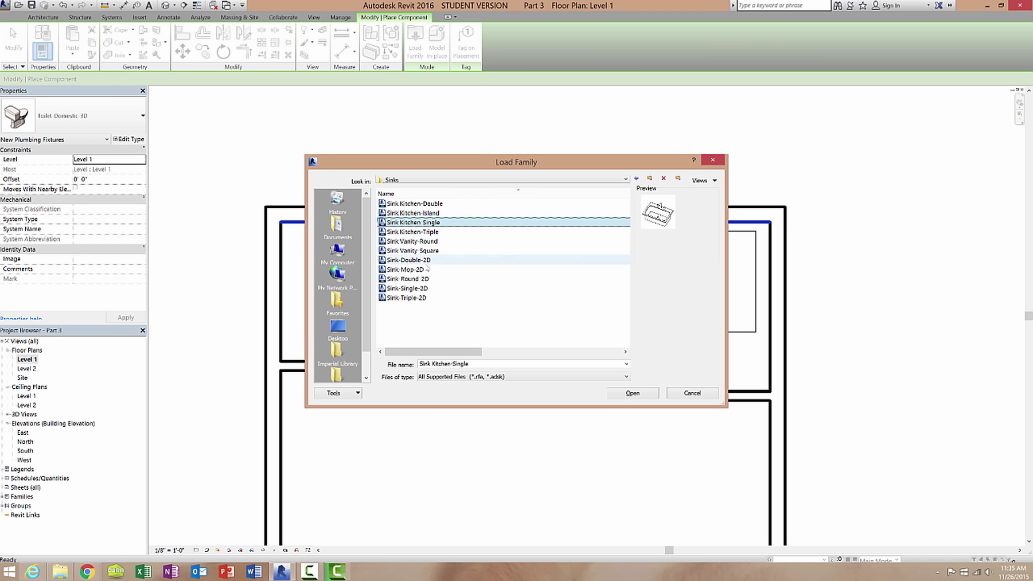
click(428, 289)
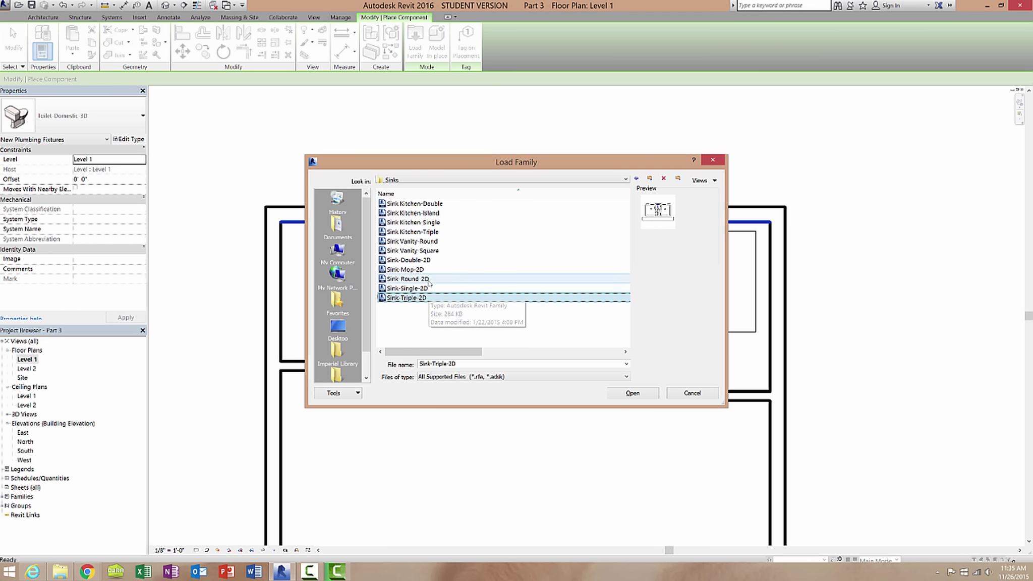
click(408, 279)
click(426, 251)
double_click(426, 250)
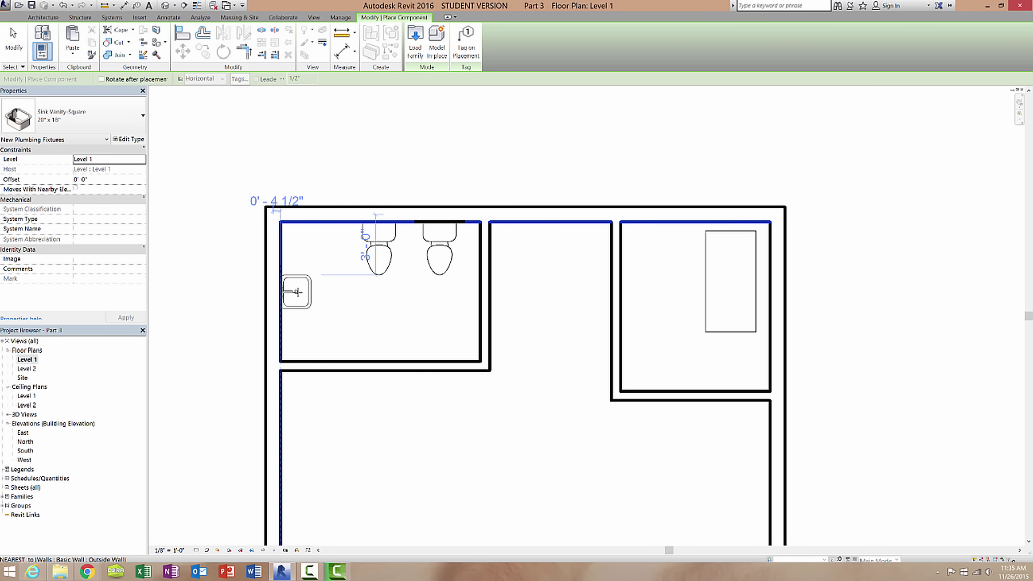
click(298, 292)
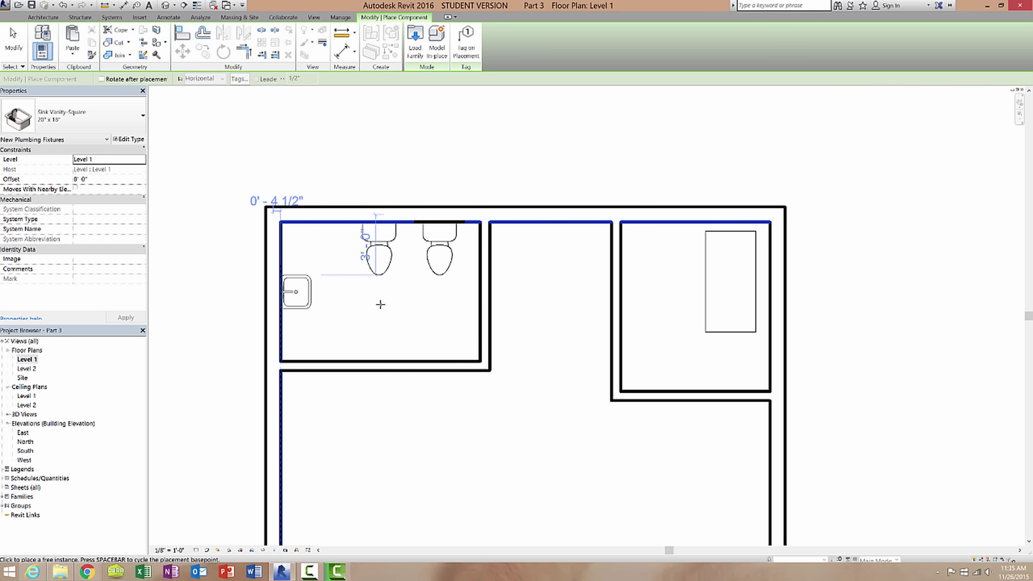
Step: Start loading another component family and browse the library to the Fixtures folder under Plumbing, Architectural
click(43, 17)
click(116, 41)
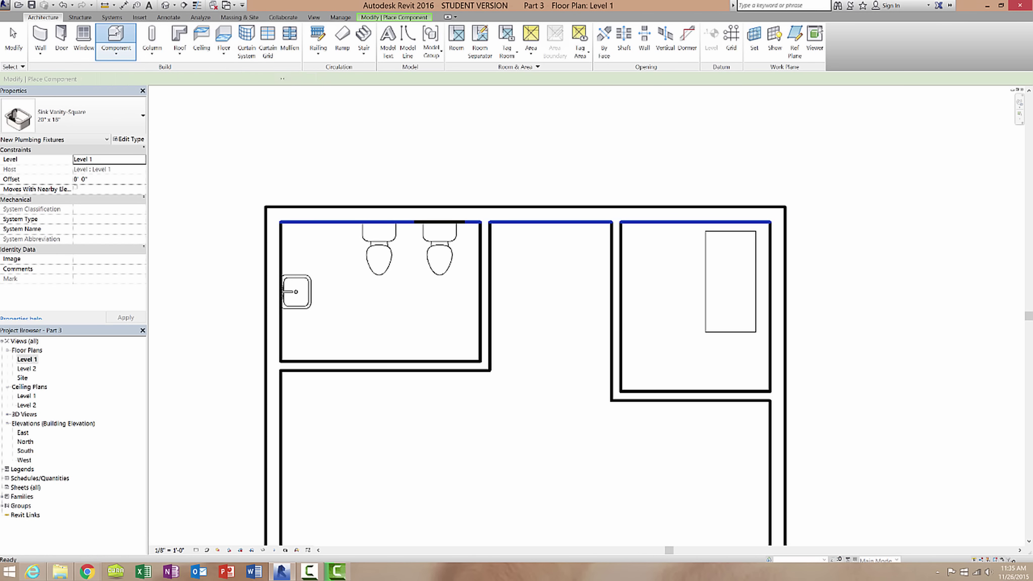
click(429, 18)
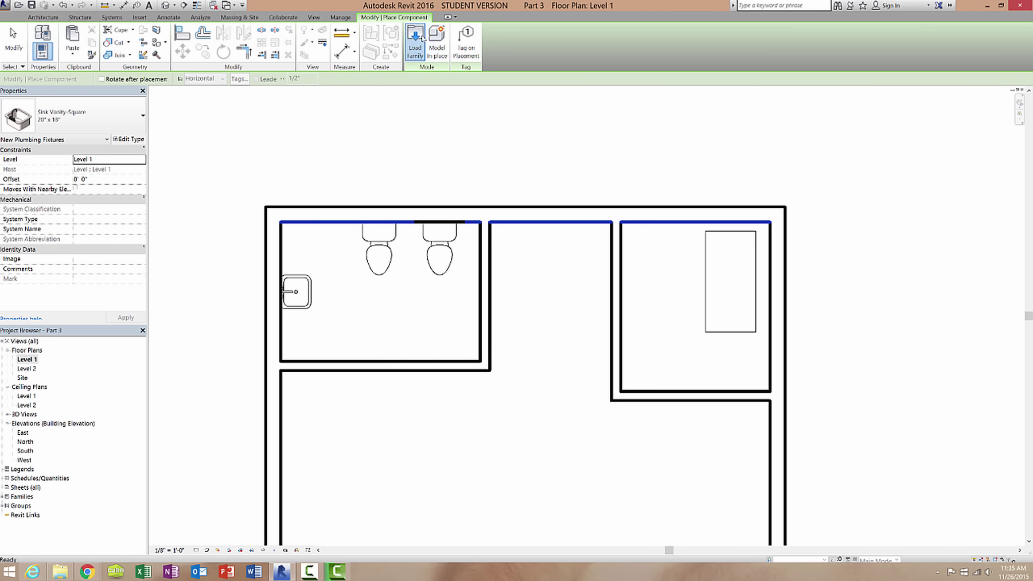
click(415, 40)
scroll(459, 307, down, 3)
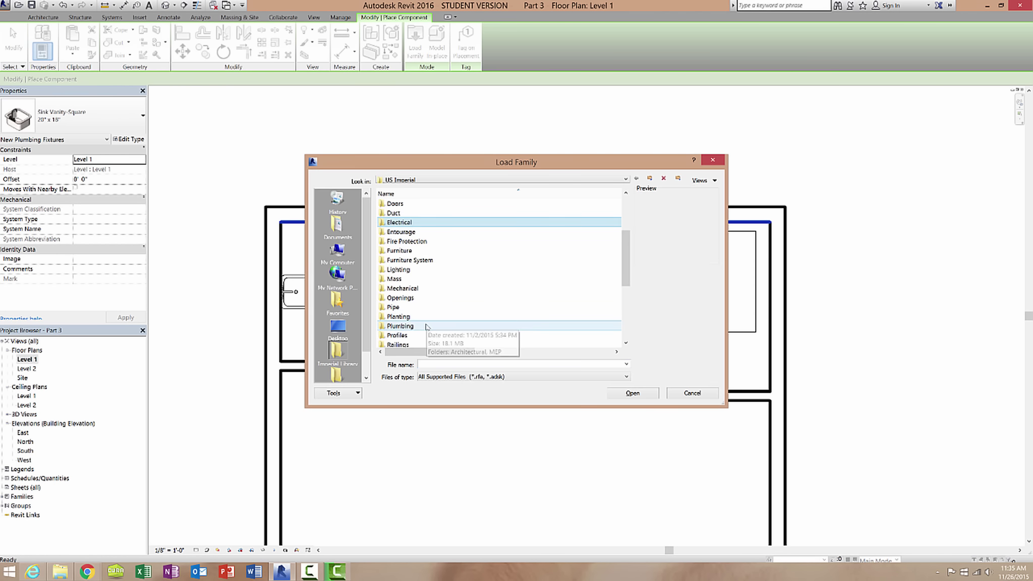
double_click(436, 323)
double_click(400, 204)
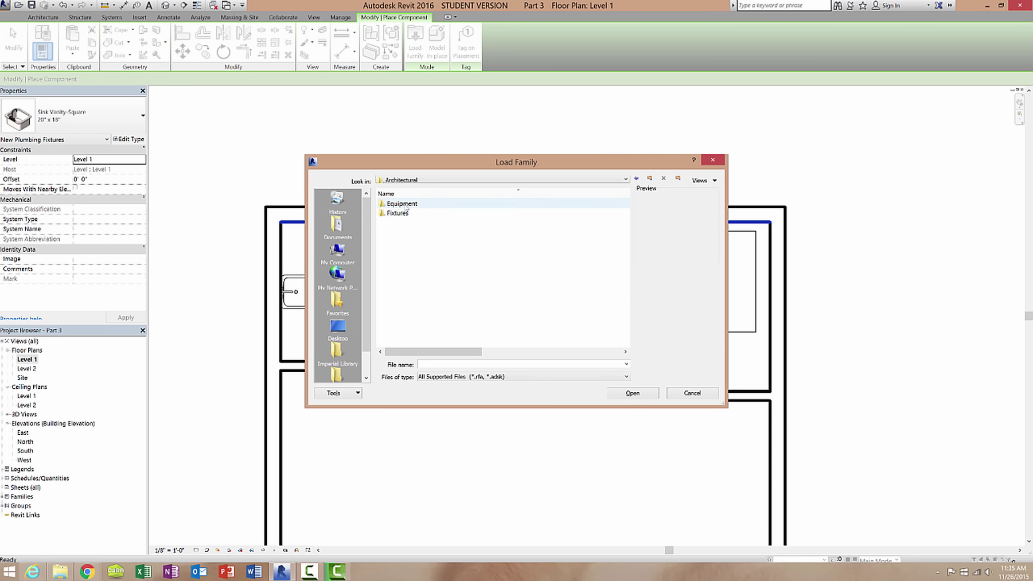
double_click(406, 206)
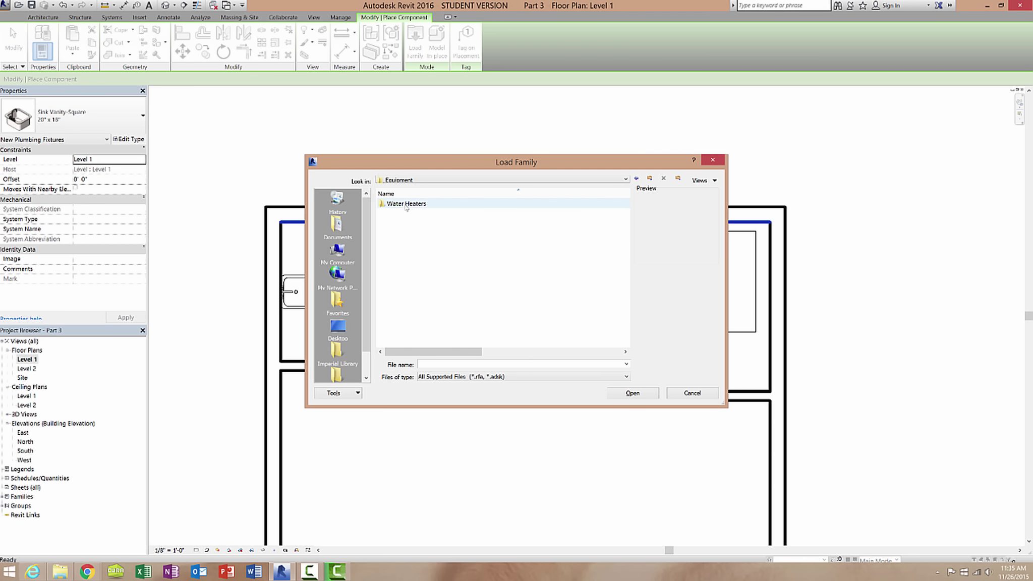
click(637, 179)
double_click(398, 213)
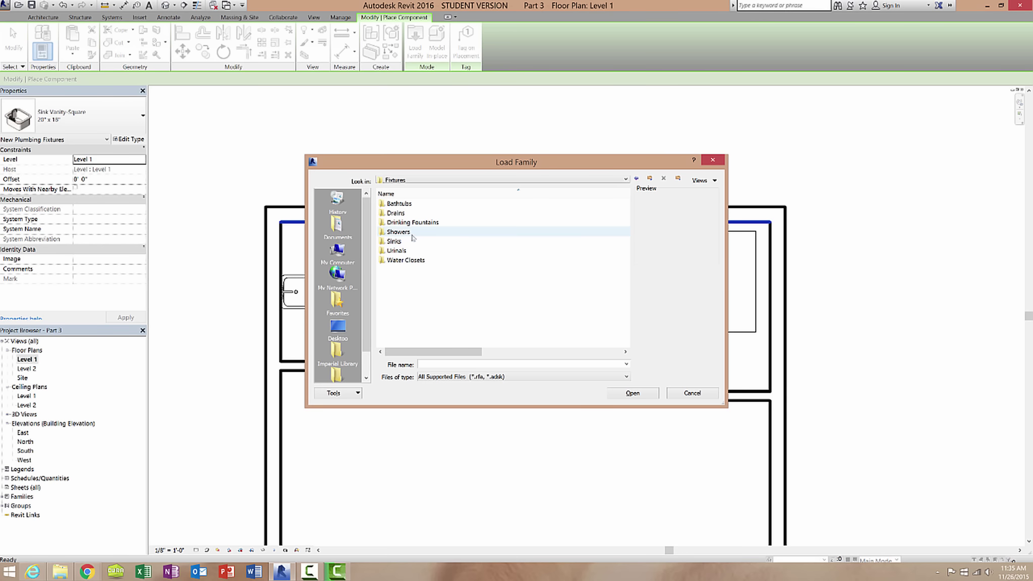
Step: Check the Showers folder, and load the Tub-Rectangular-3D family from the Bathtubs folder
double_click(398, 232)
click(409, 207)
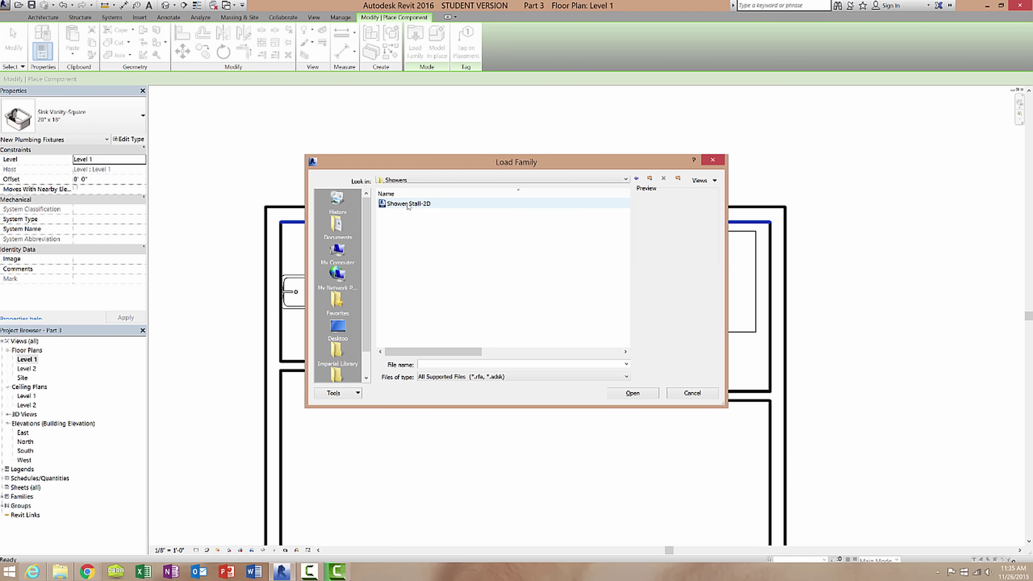
click(636, 179)
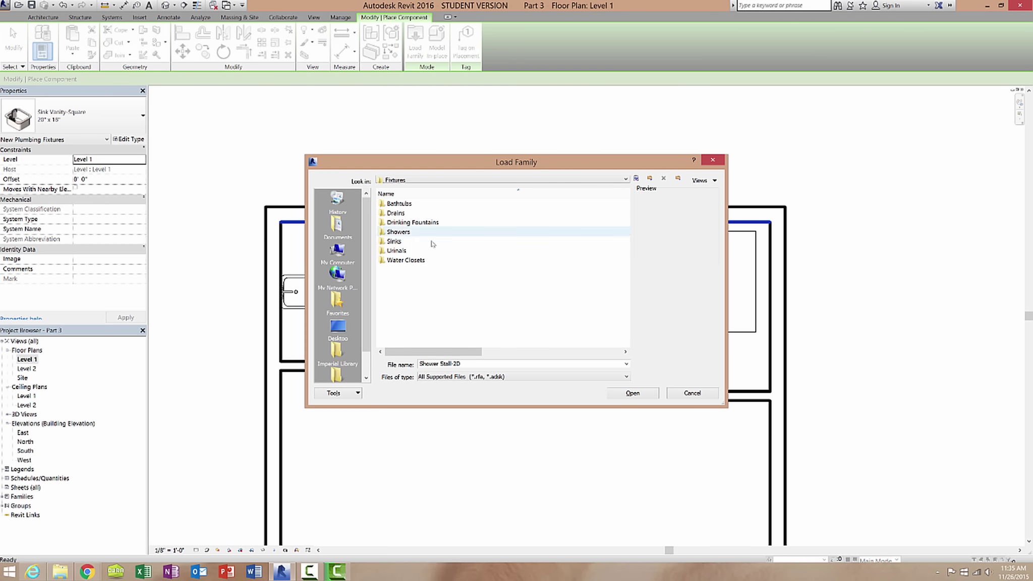
double_click(409, 204)
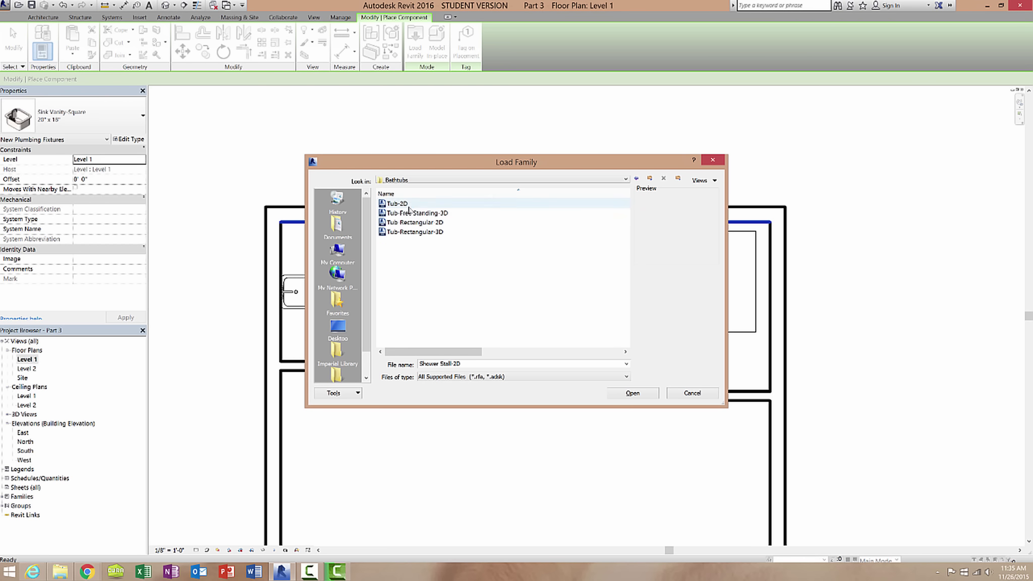
double_click(434, 231)
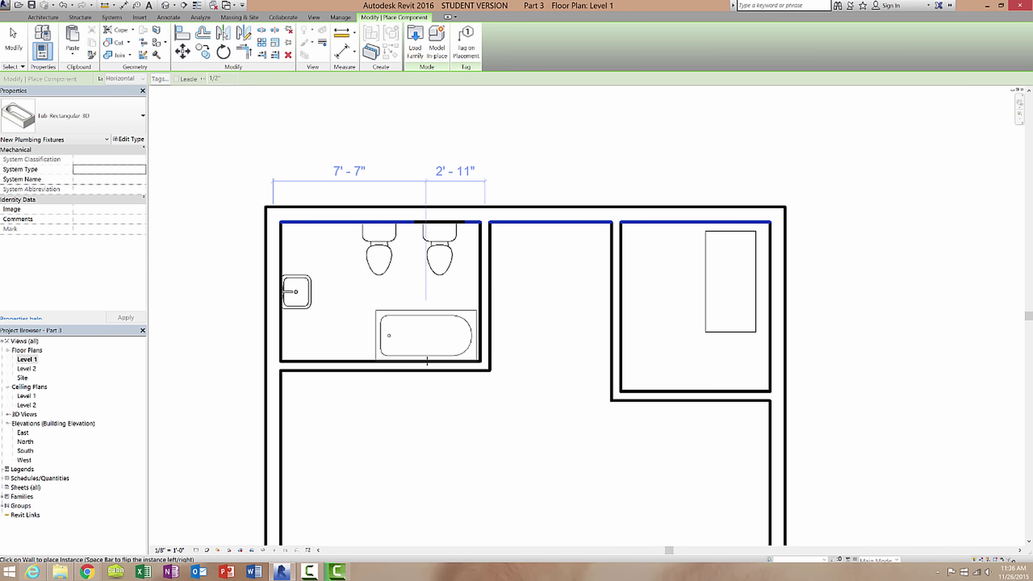
Step: Place the rectangular tub along the northwest room's south wall in the southeast corner, its center about 2'-10" from the east wall
click(430, 362)
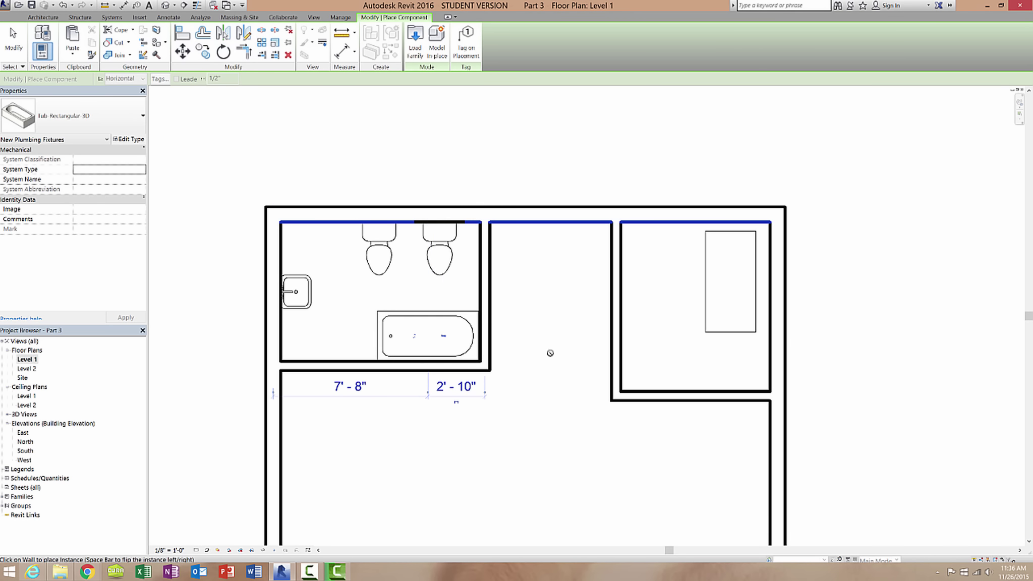
key(Escape)
key(Escape)
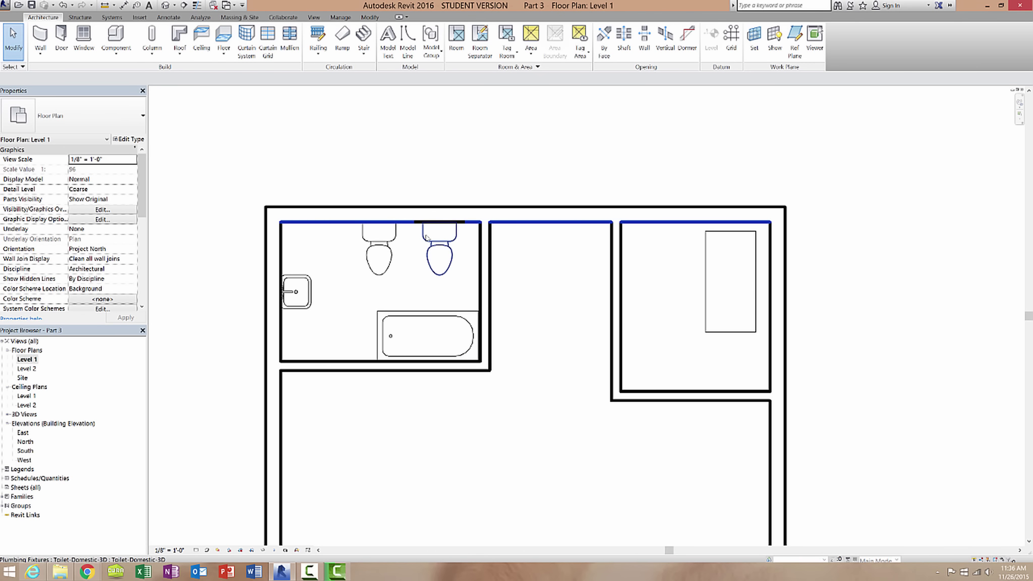
Step: Delete the eastern toilet on the north wall of the northwest room
click(442, 248)
key(Delete)
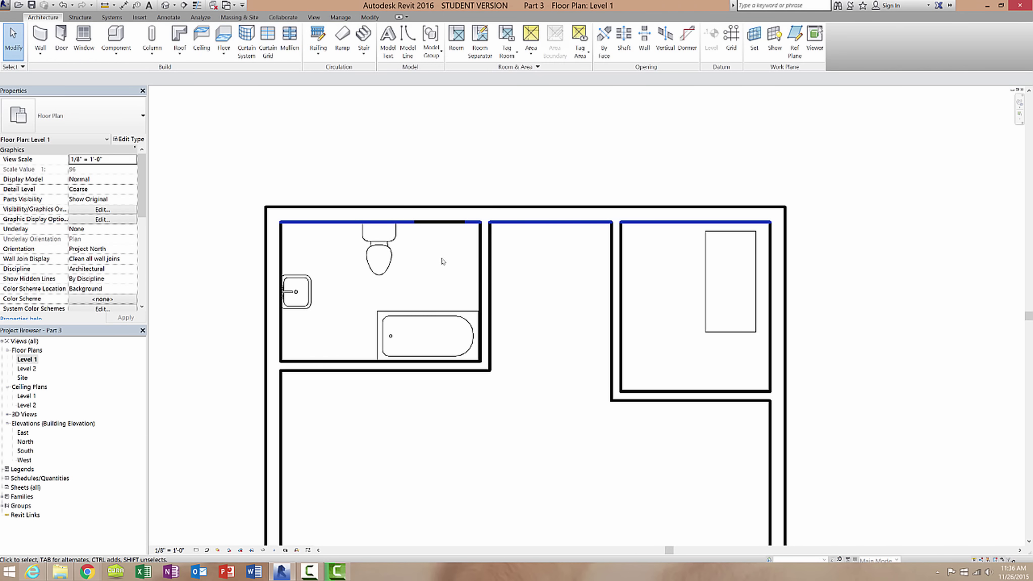